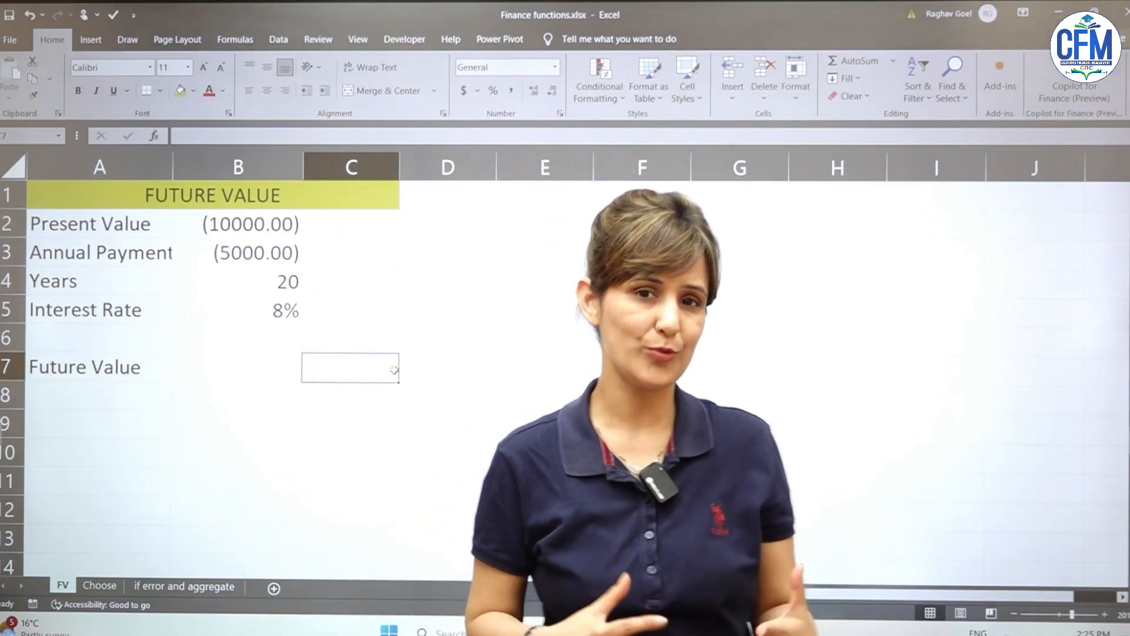
- Calculate the future value in B7 with =FV(B5,B4,B3,B2), using the interest rate, years, annual payment and present value
left_click(257, 365)
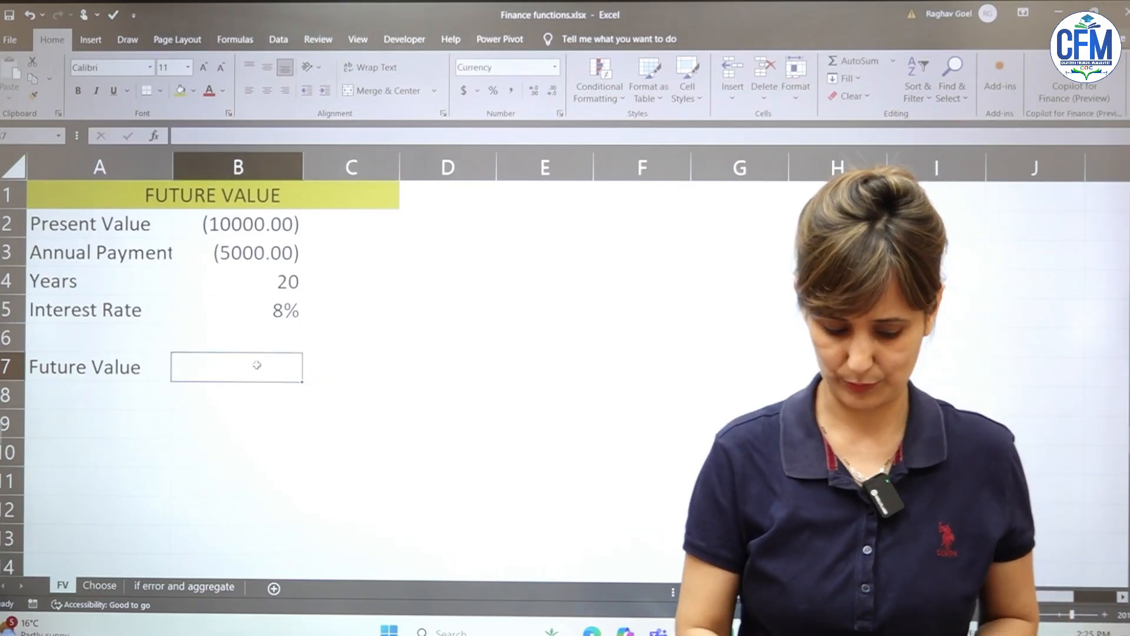
type("=")
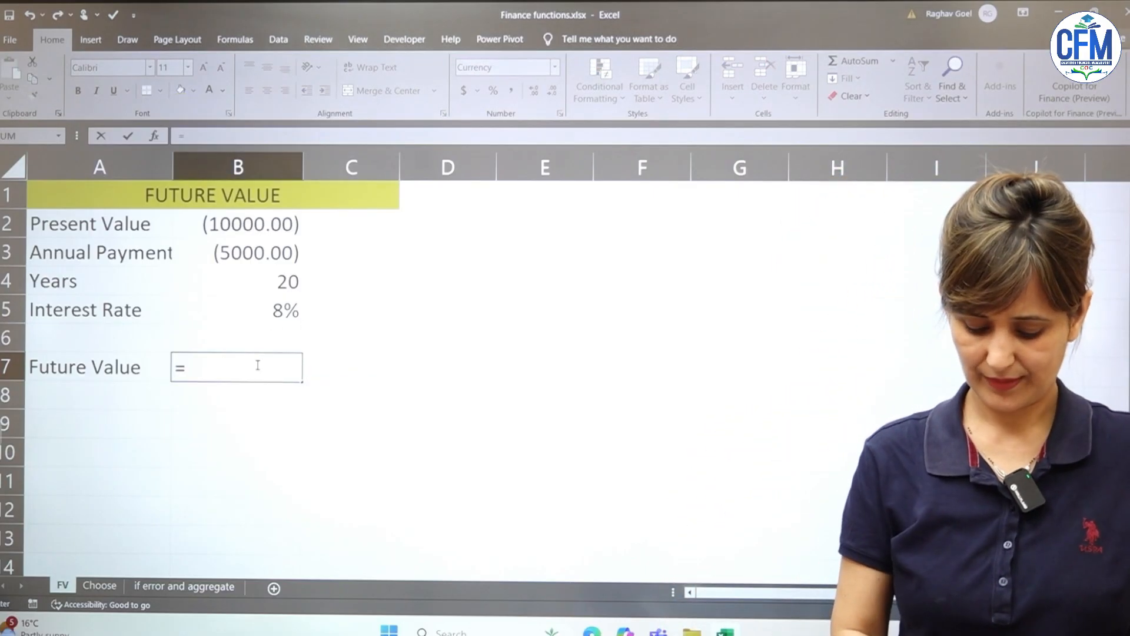
type("fv")
key("Tab")
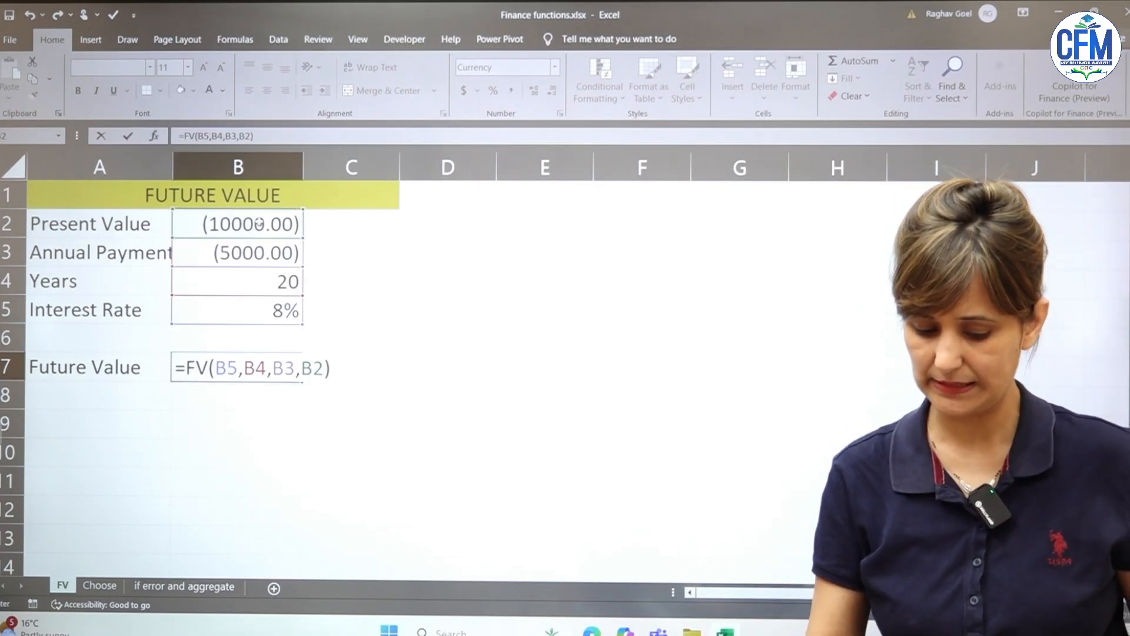
key("Return")
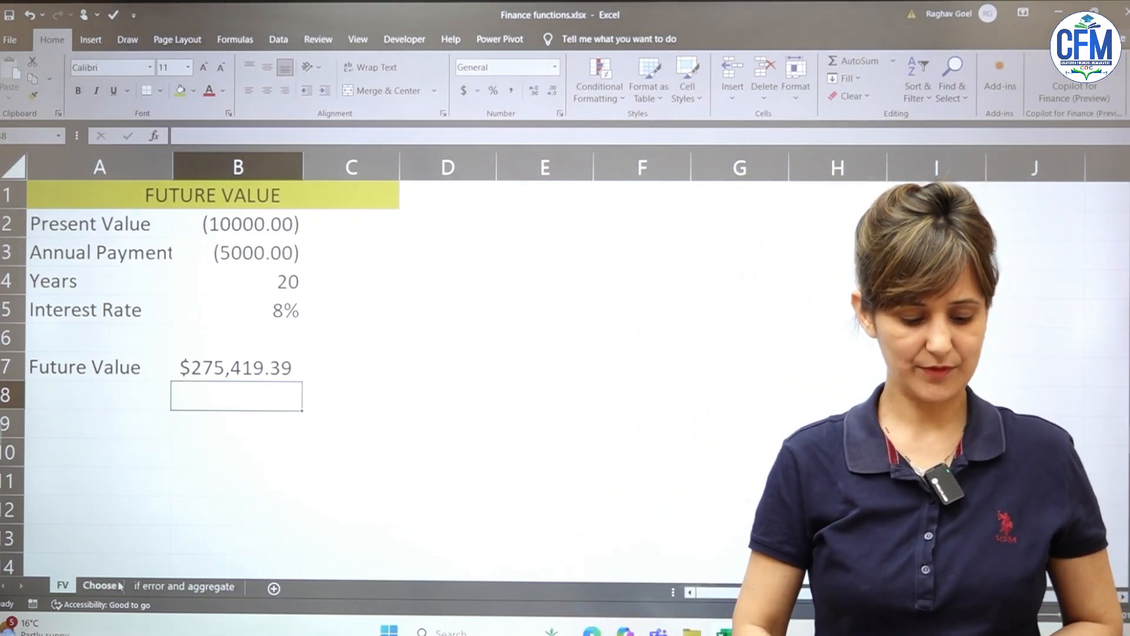
- On the Choose sheet, autofit the widths of forecast columns F to J so the revenue figures fit
left_click(100, 585)
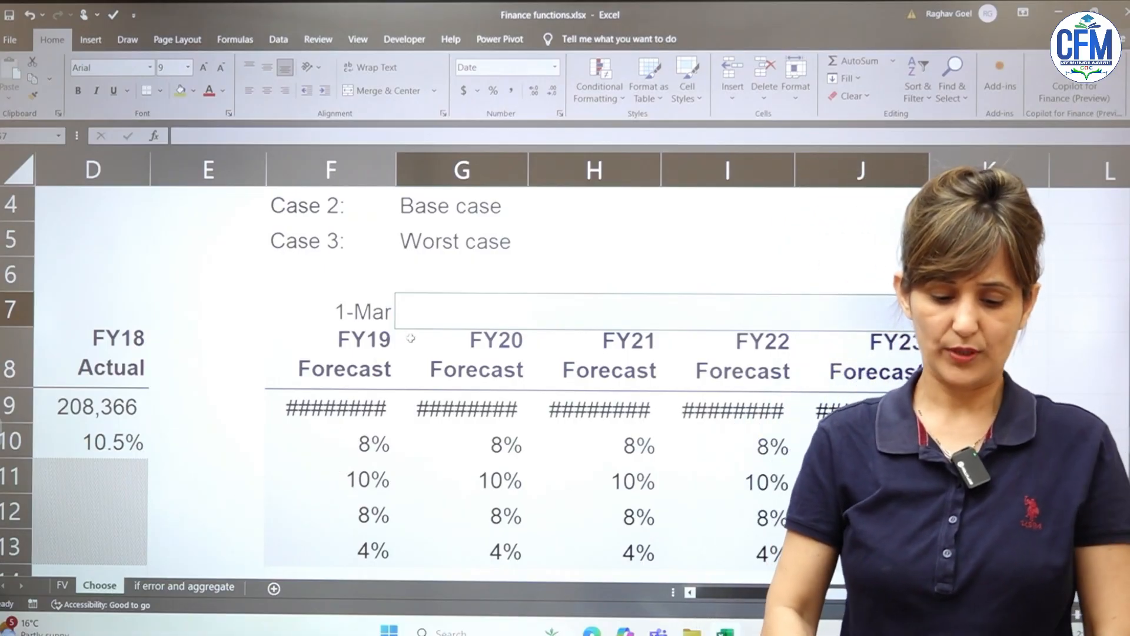
left_click_drag(330, 169, 859, 169)
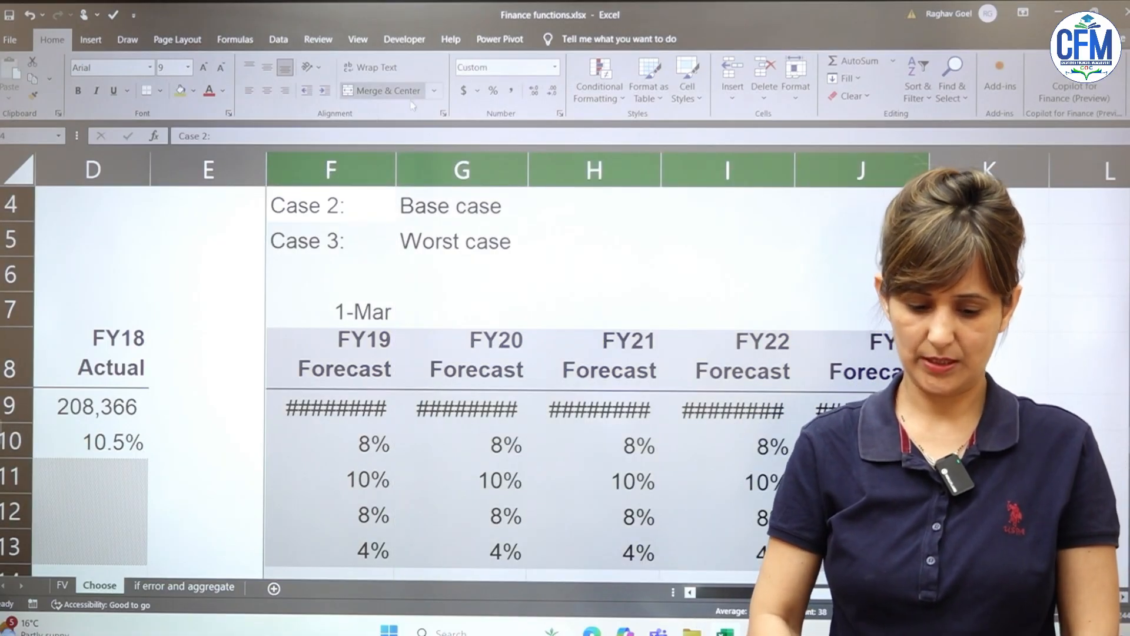
double_click(395, 165)
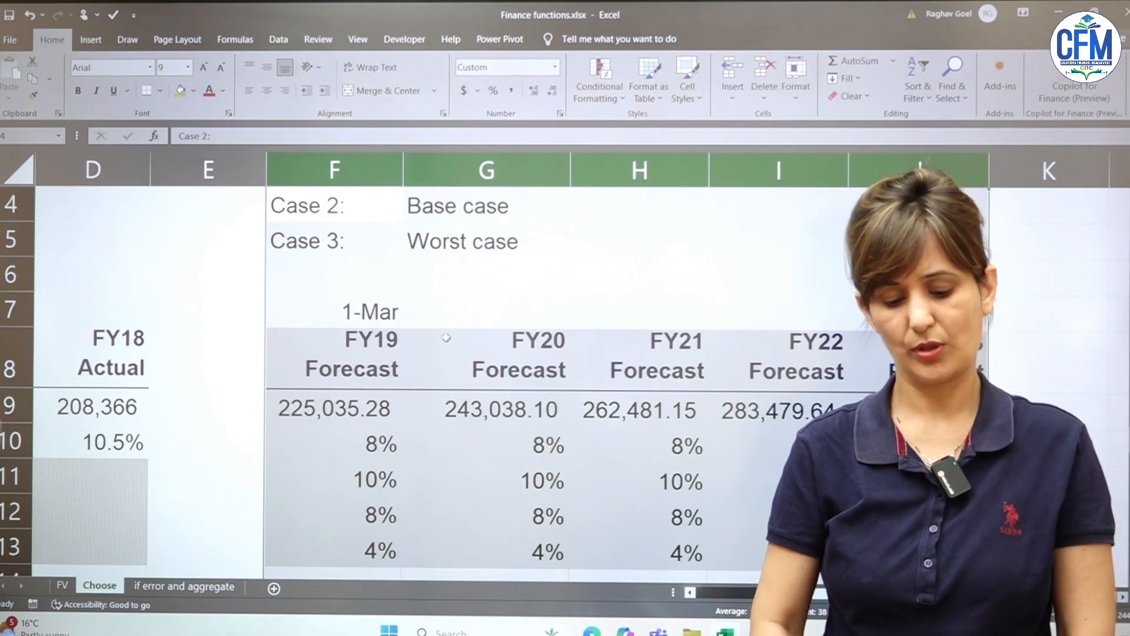
scroll(446, 338, "down", 5)
scroll(446, 338, "up", 3)
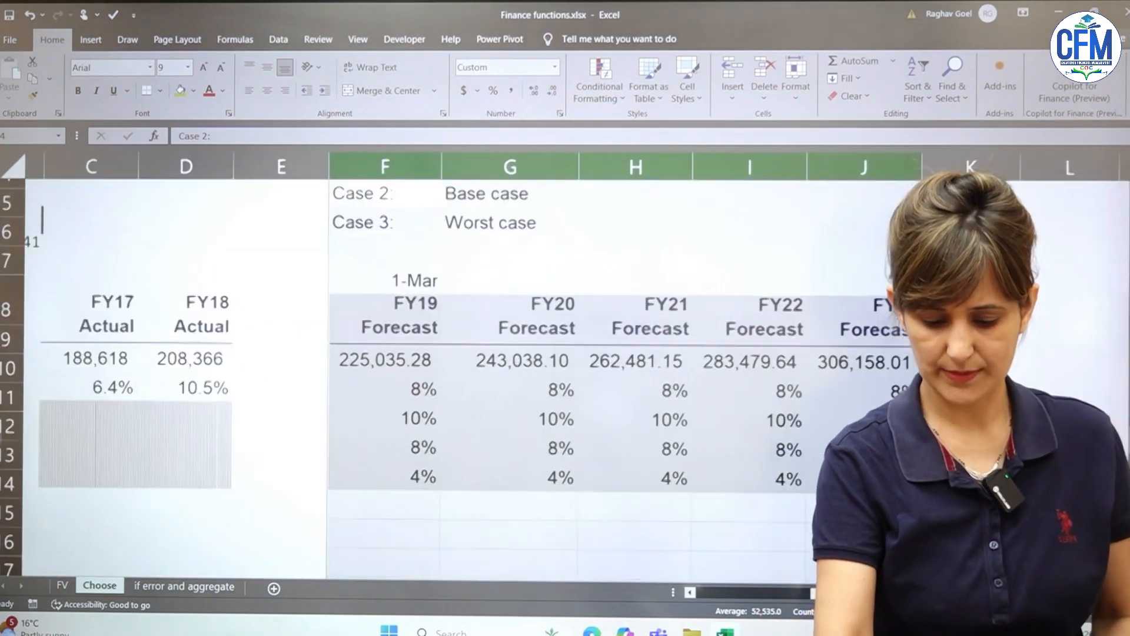
left_click(267, 480)
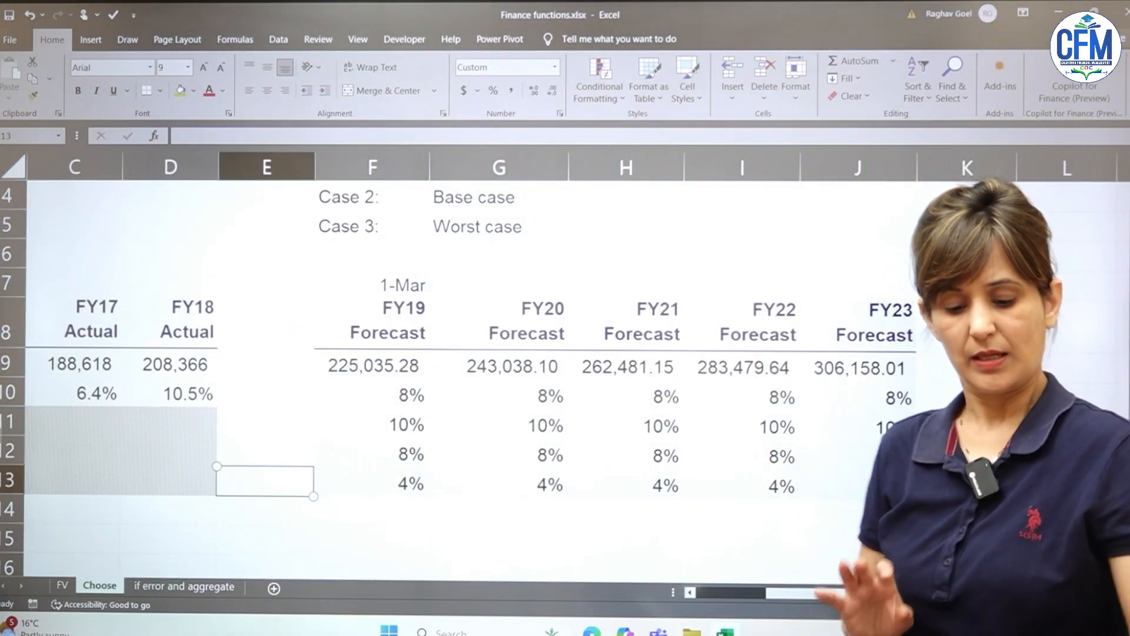
- Clear the y-o-y growth formulas for the FY19 to FY23 forecasts in F10:J10
scroll(412, 377, "up", 1)
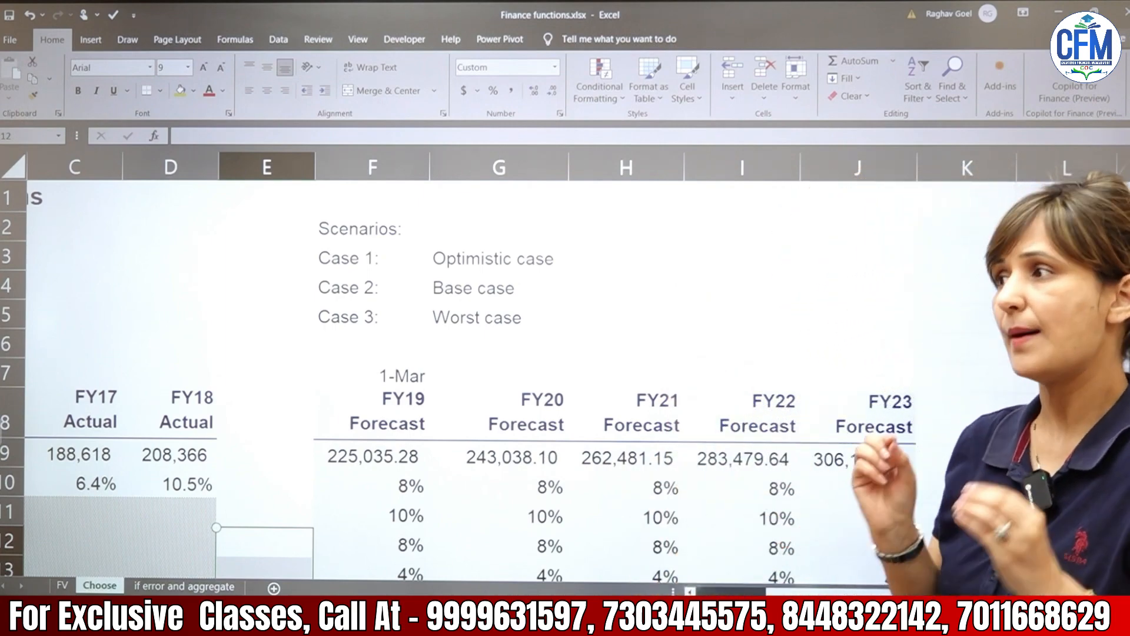
scroll(565, 377, "left", 2)
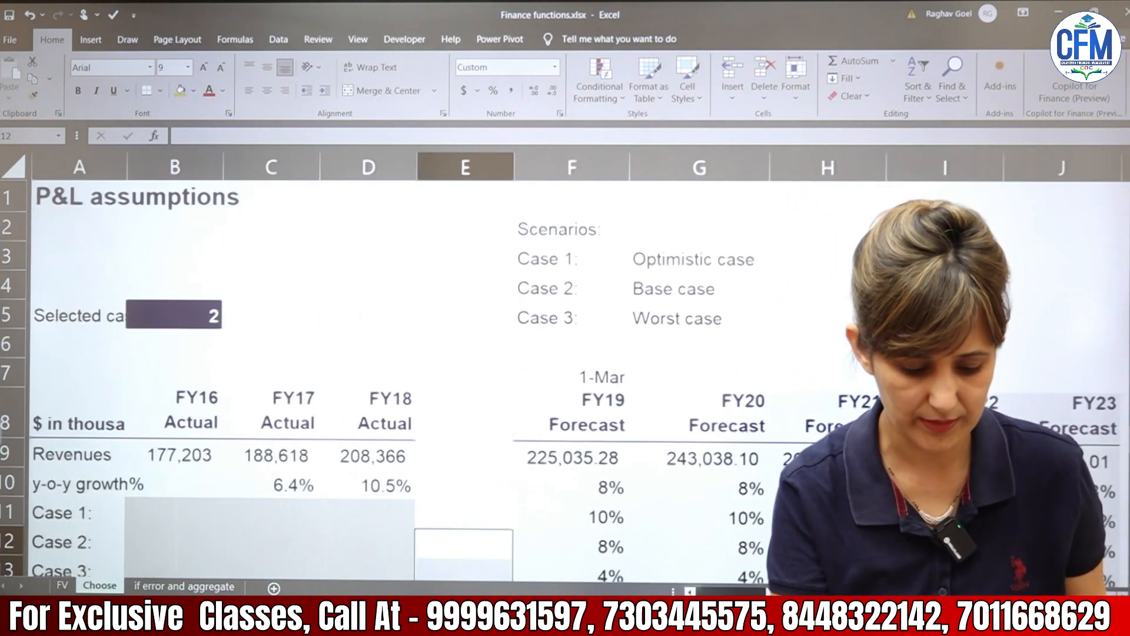
scroll(565, 377, "down", 2)
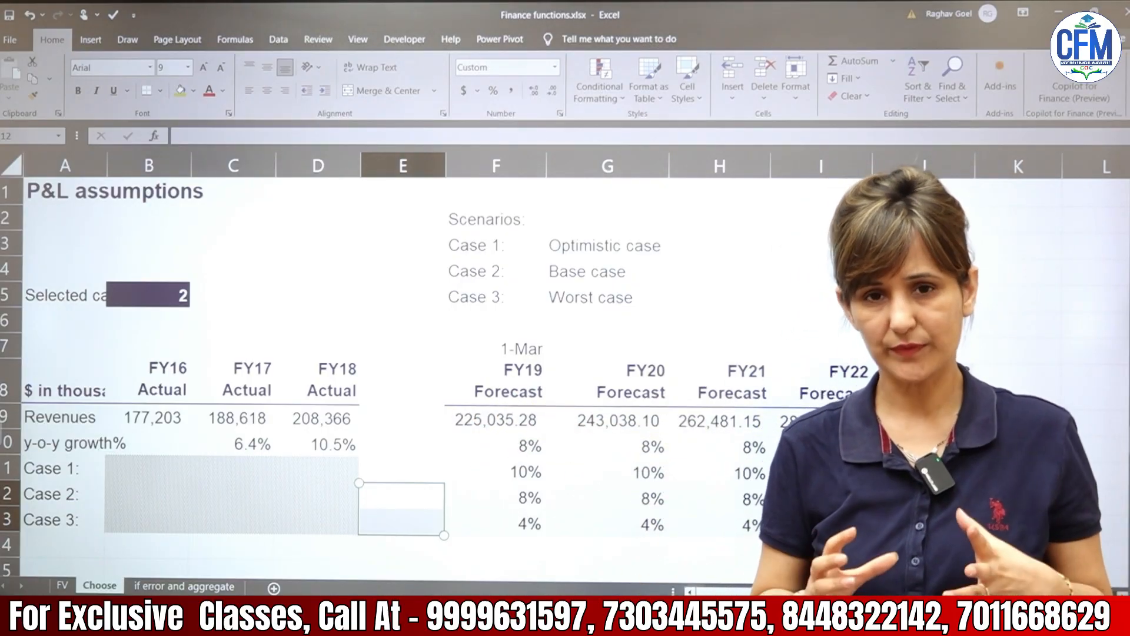
left_click(523, 451)
key("shift+Right")
key("shift+Right")
key("shift+Right")
key("shift+Right")
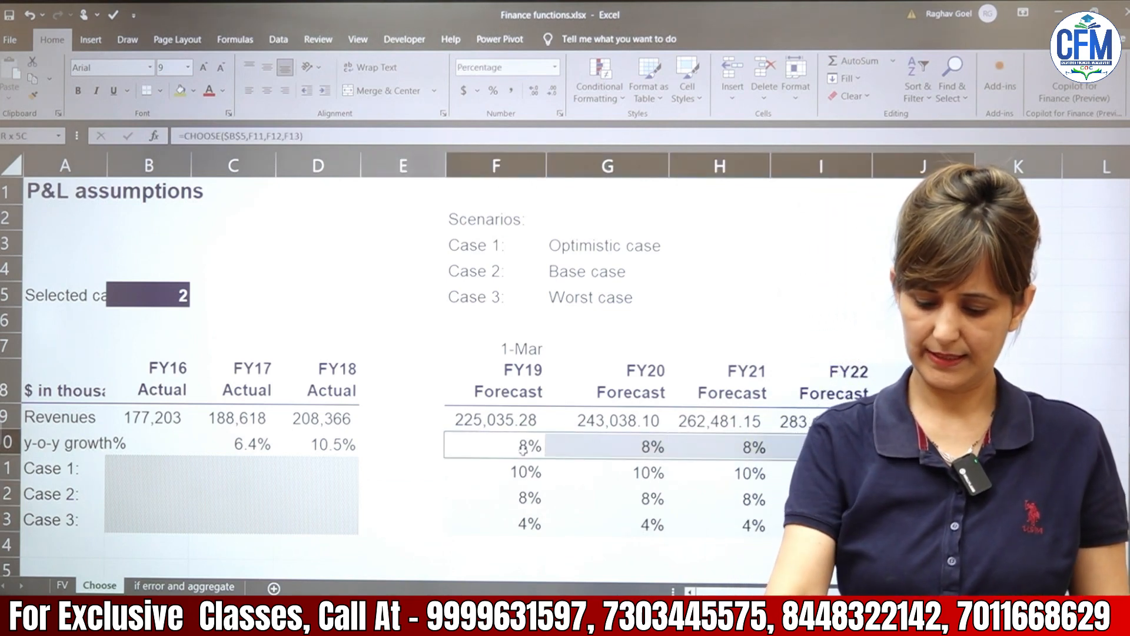
key("Delete")
- Inspect the FY19 forecast revenue formula in F9 and the cells it references, leaving it as it is
left_click(486, 441)
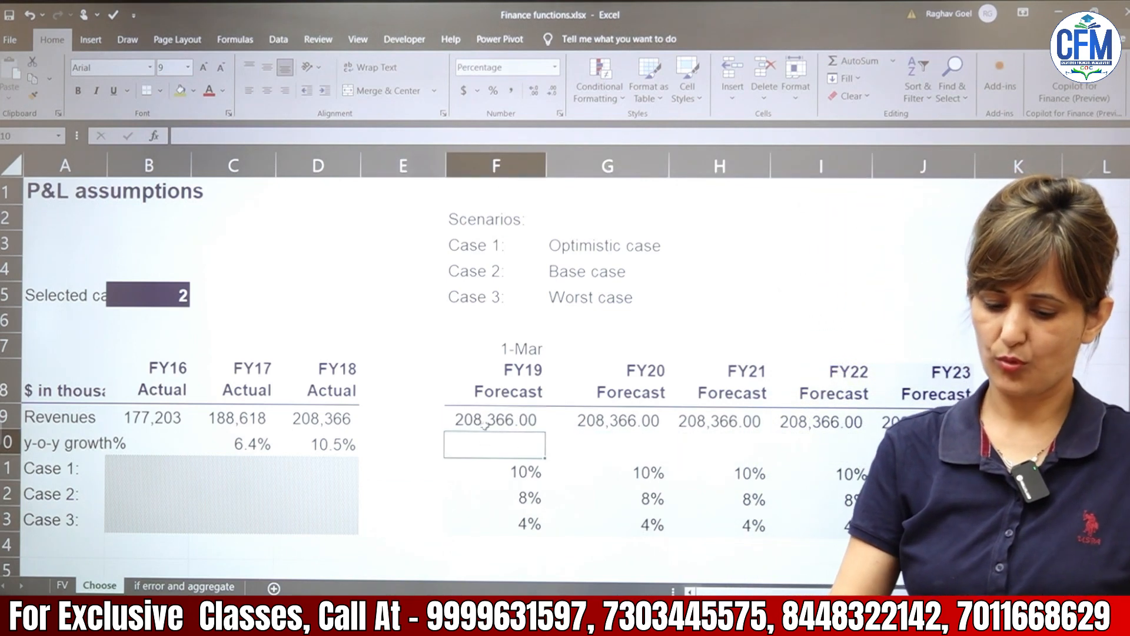
left_click(482, 420)
double_click(482, 420)
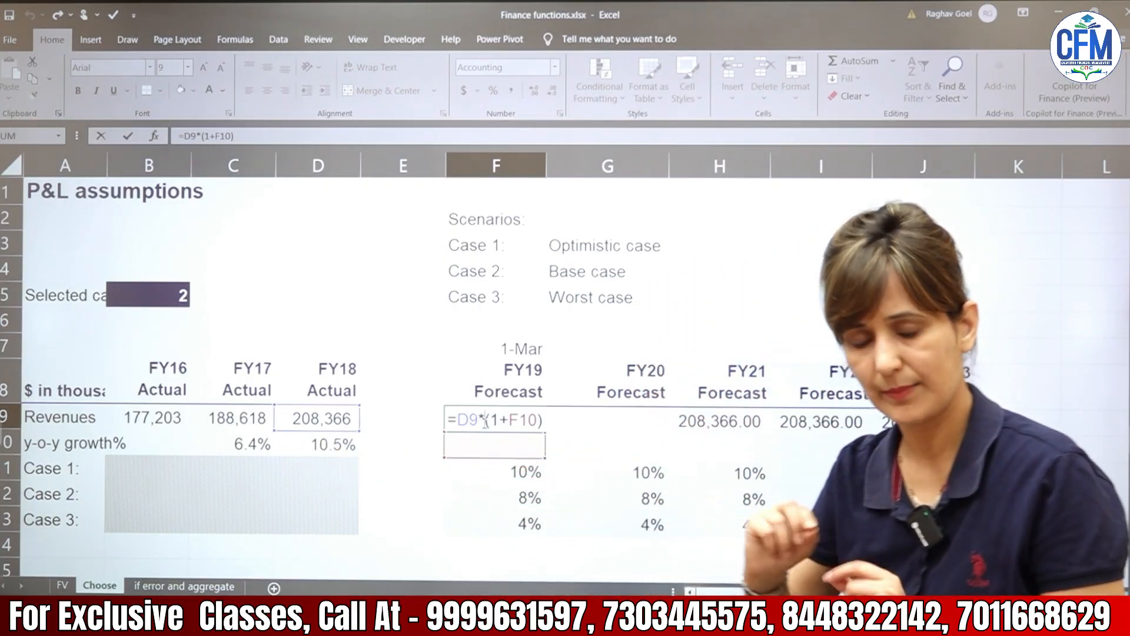
key("Return")
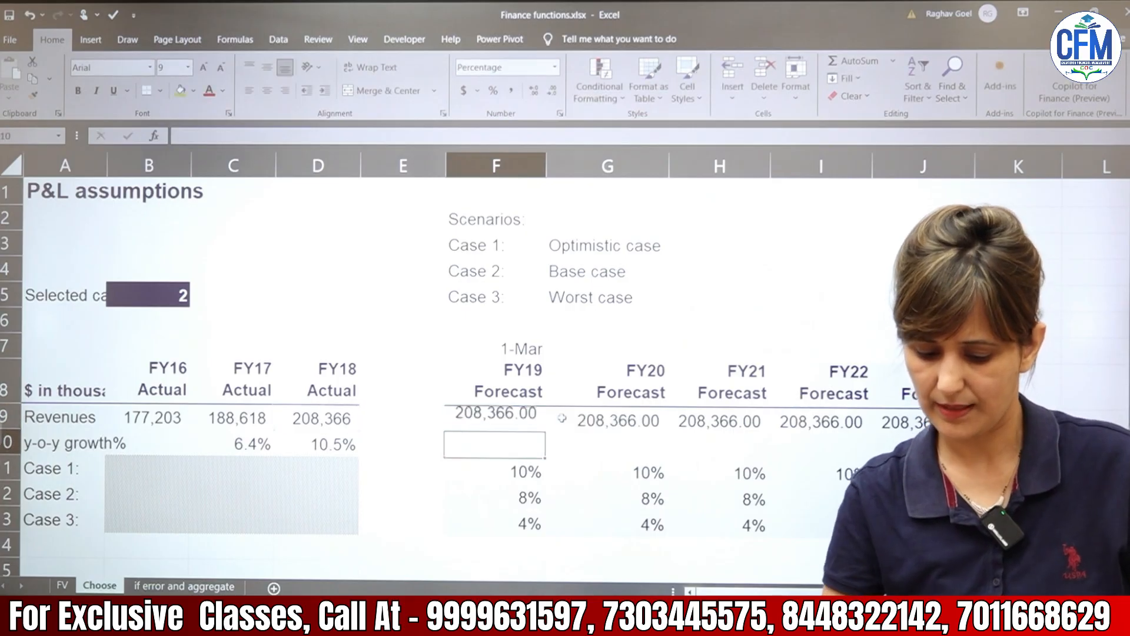
- Enter =CHOOSE(B5,F11,F12,F13) in F10 to pick the FY19 growth rate for the selected case
type("=")
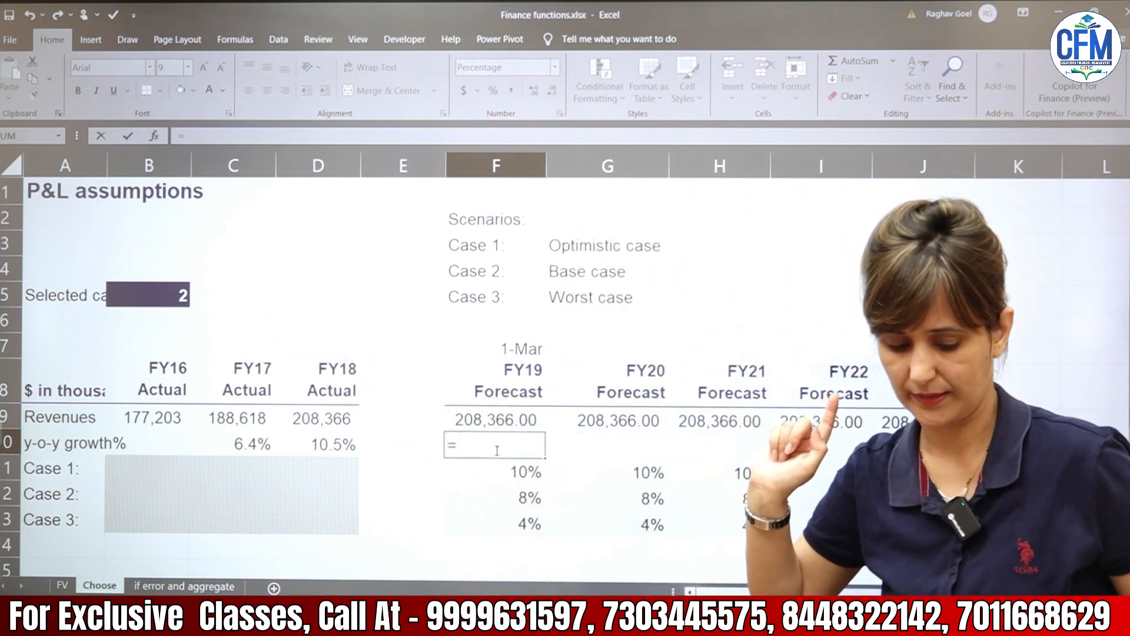
type("choos")
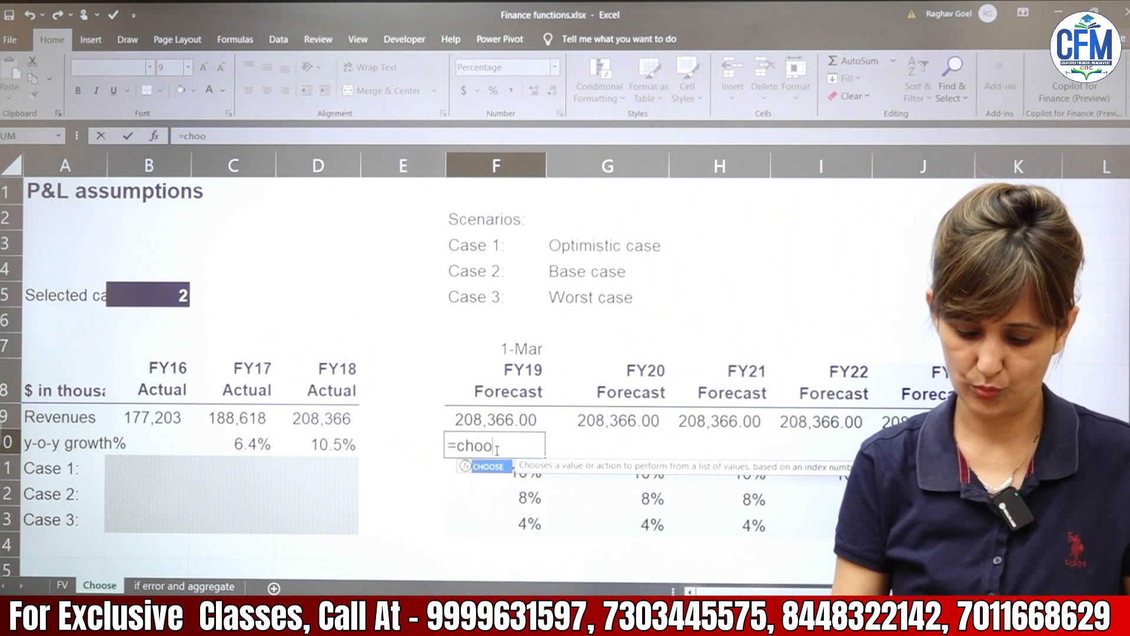
key("Tab")
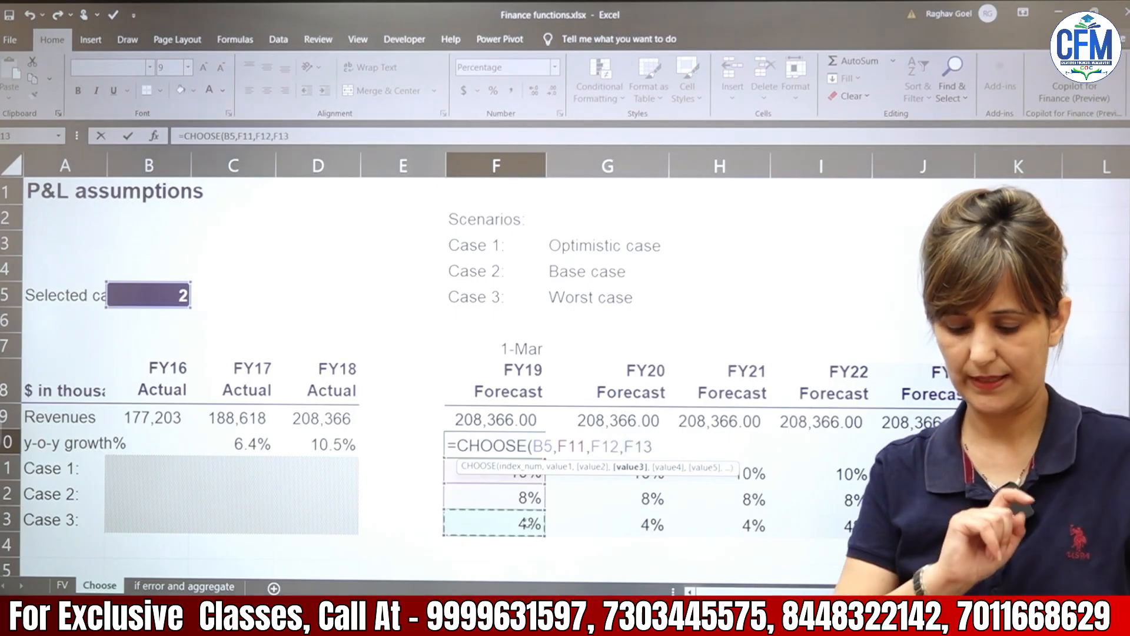
type(")")
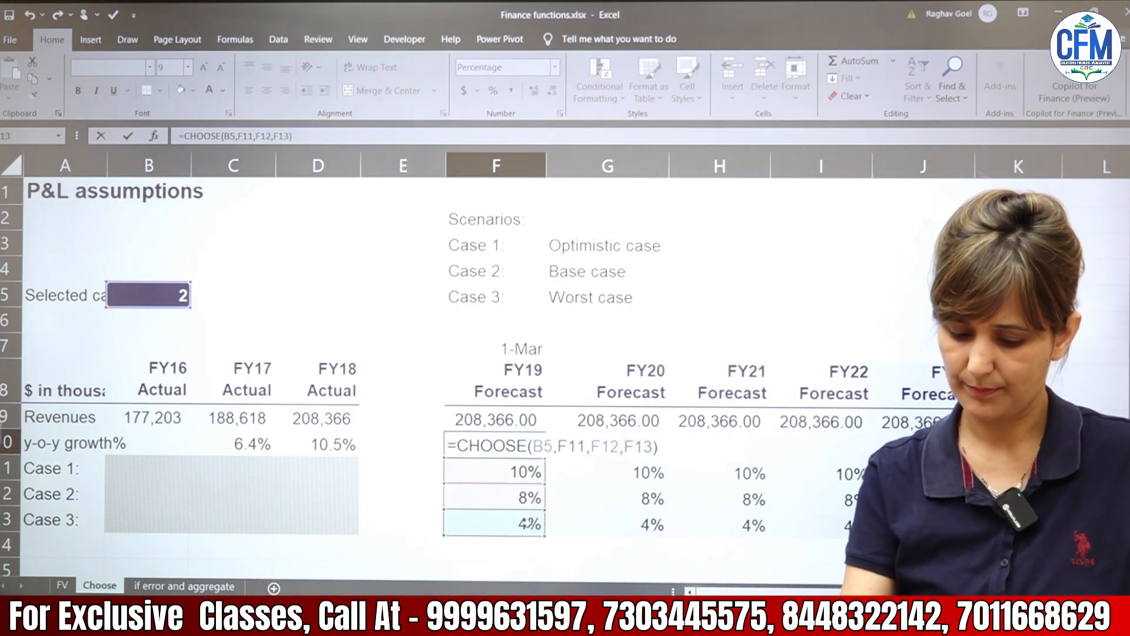
key("Return")
- Fill the F10 growth formula across the remaining forecast years up to FY23
key("Up")
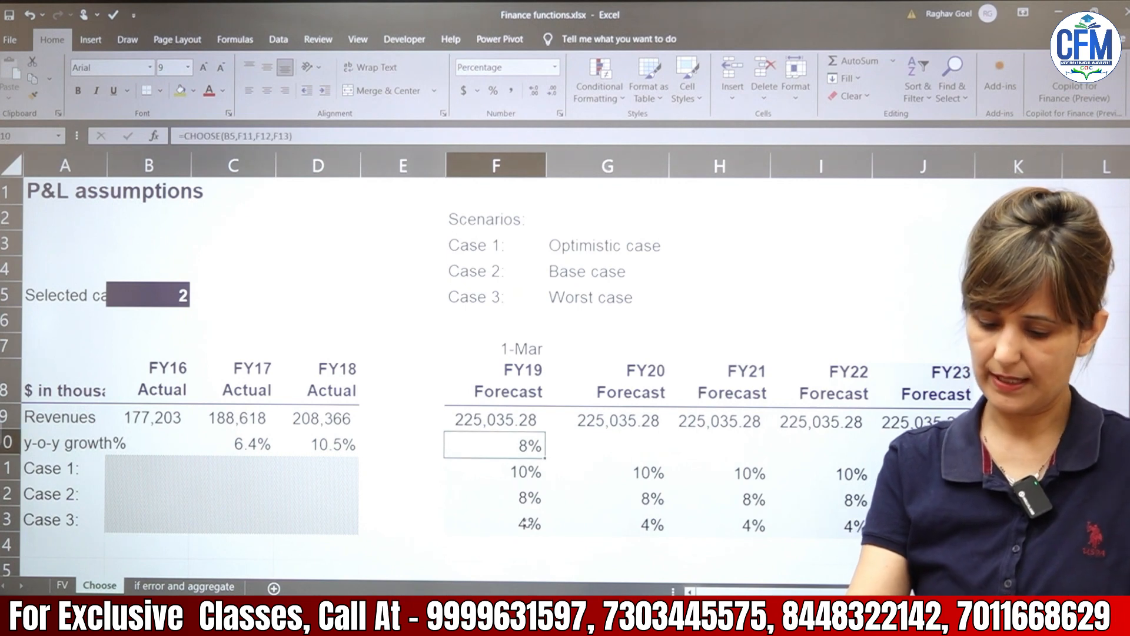
key("shift+Right")
key("shift+Right")
key("shift+Right")
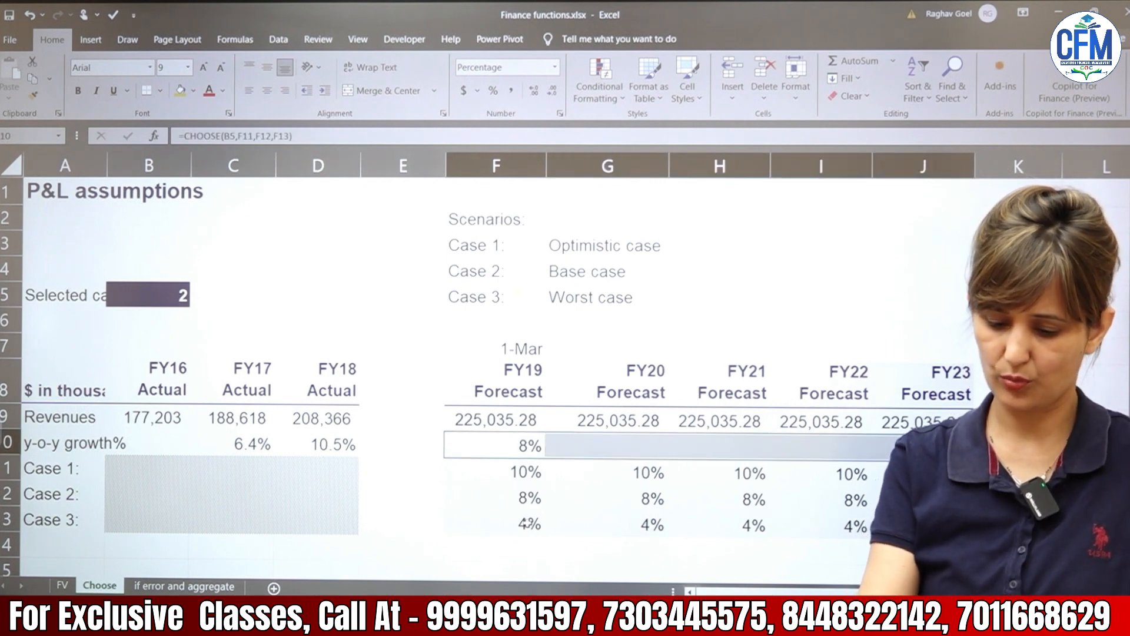
key("ctrl+r")
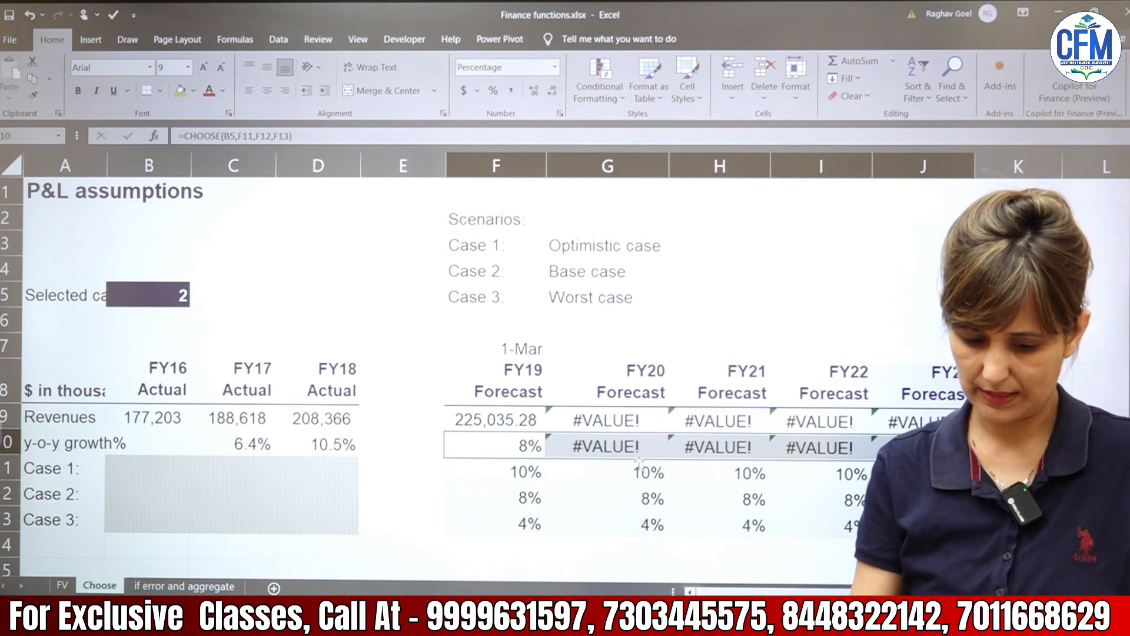
- Make the selected-case reference in the F10 CHOOSE formula absolute as $B$5
left_click(516, 446)
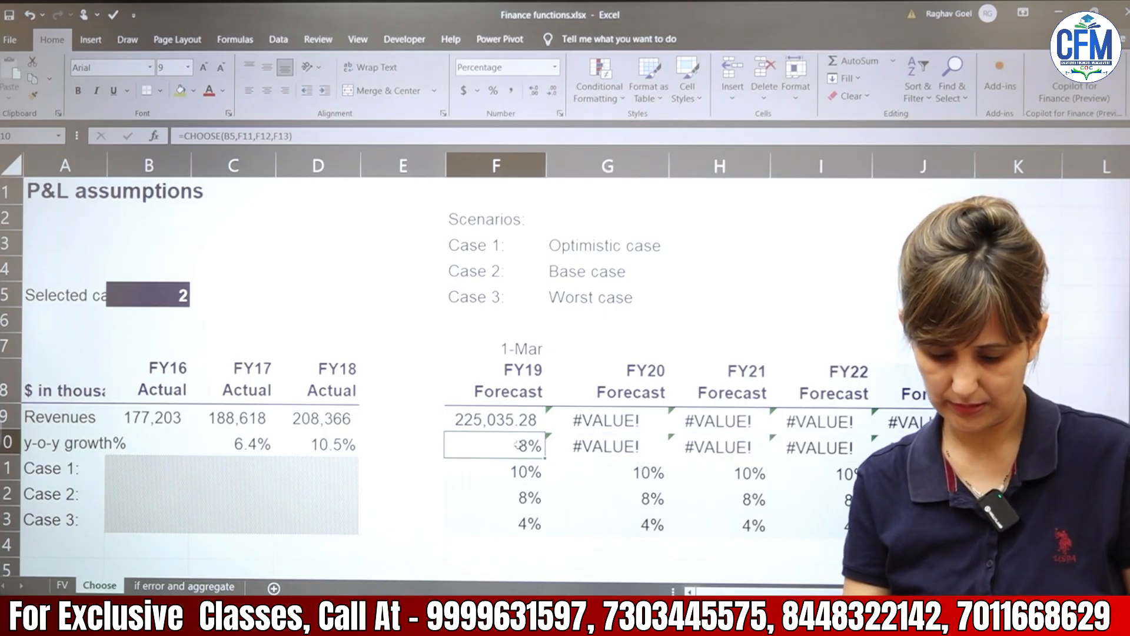
double_click(516, 445)
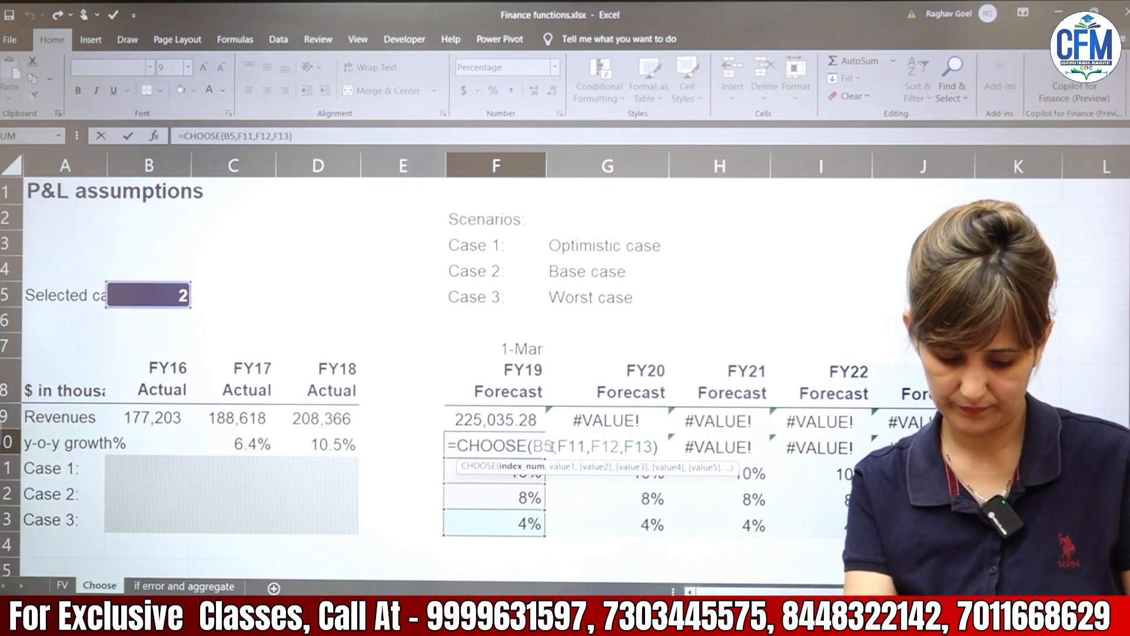
key("F4")
key("Return")
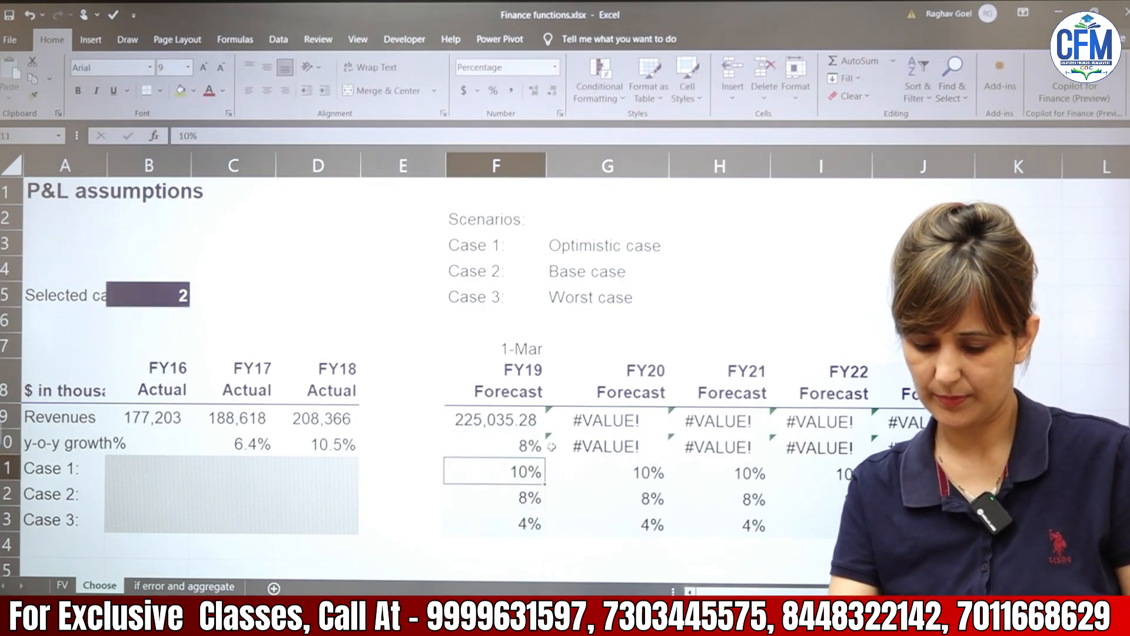
- Copy the corrected F10 growth formula across G10:J10 for the FY20 to FY23 forecasts
key("Up")
key("shift+Right")
key("shift+Right")
key("shift+Right")
key("shift+Right")
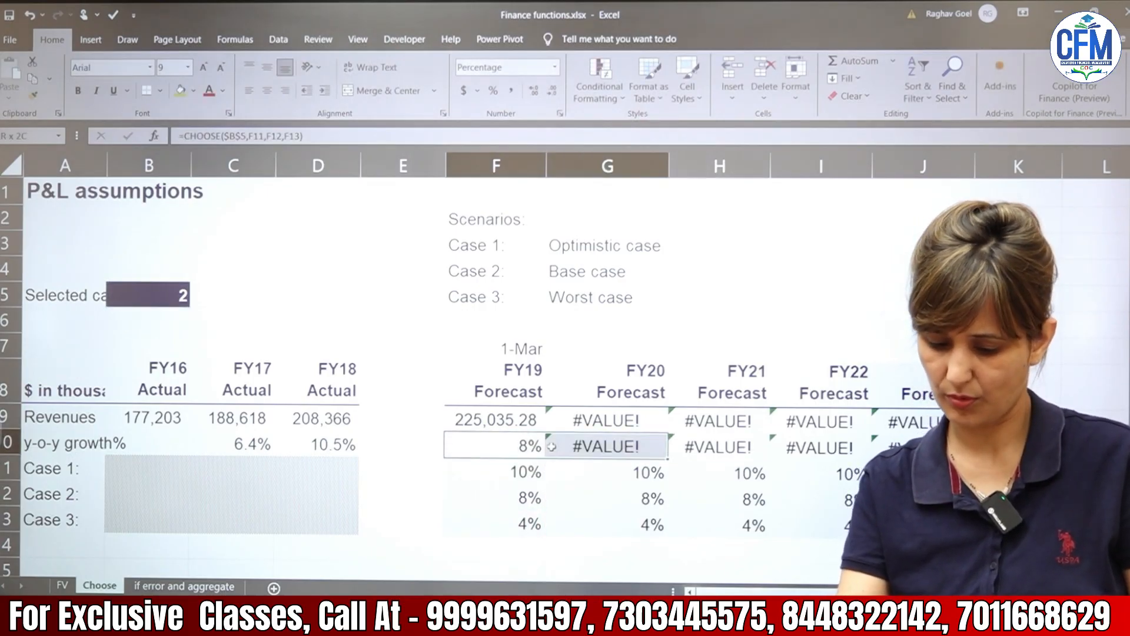
key("ctrl+r")
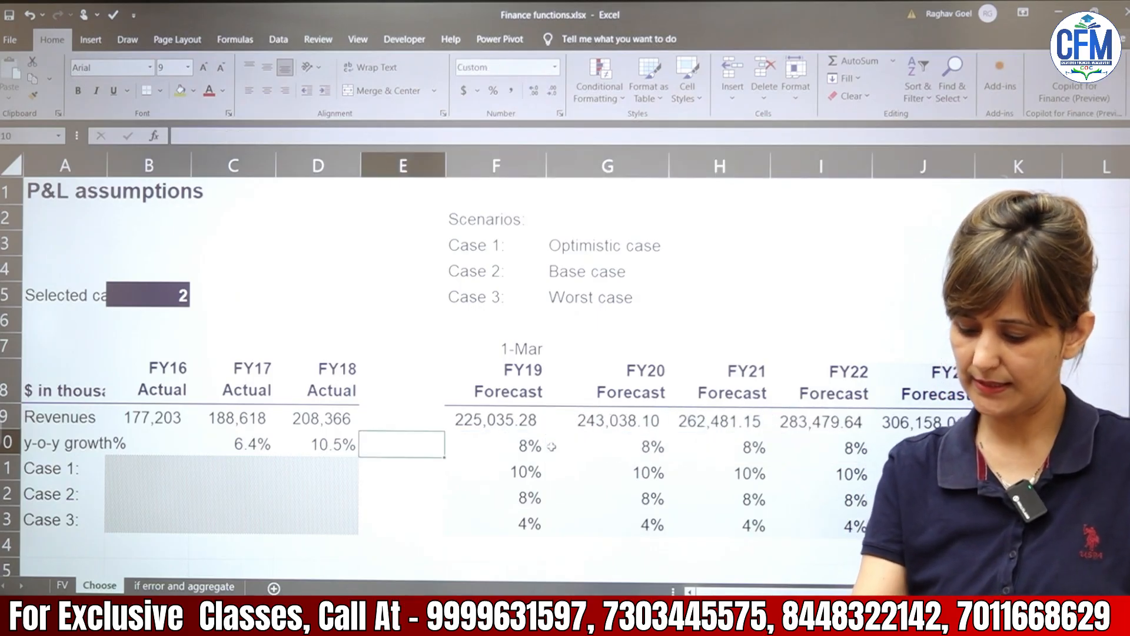
key("Right")
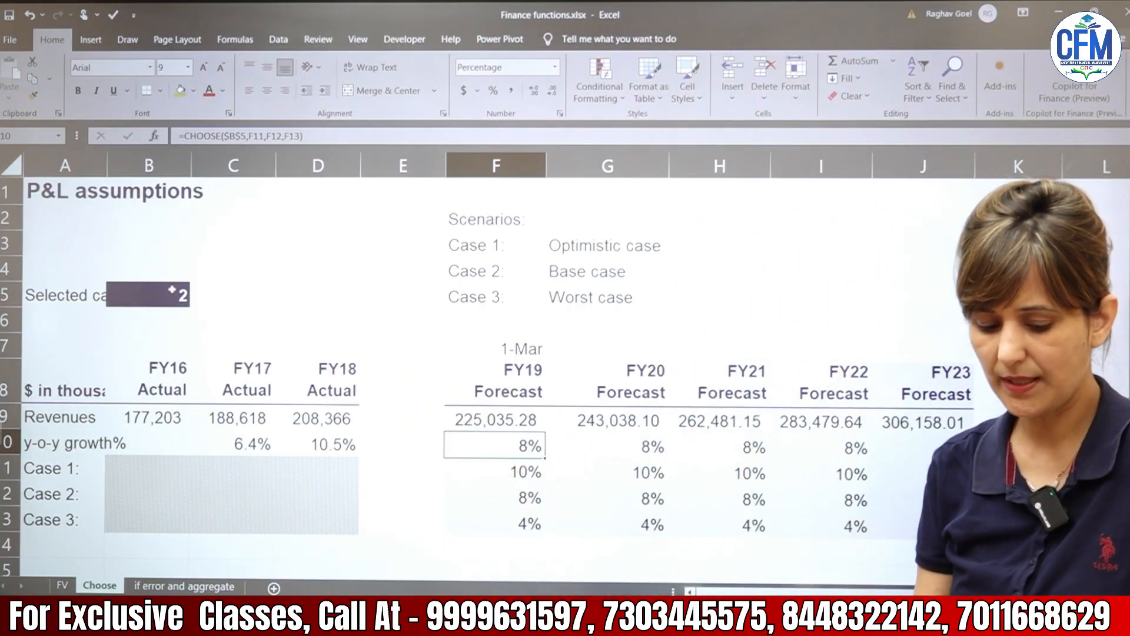
- Set the selected case in B5 to 3 to test the worst-case scenario
left_click(172, 290)
key("BackSpace")
type("3")
key("Return")
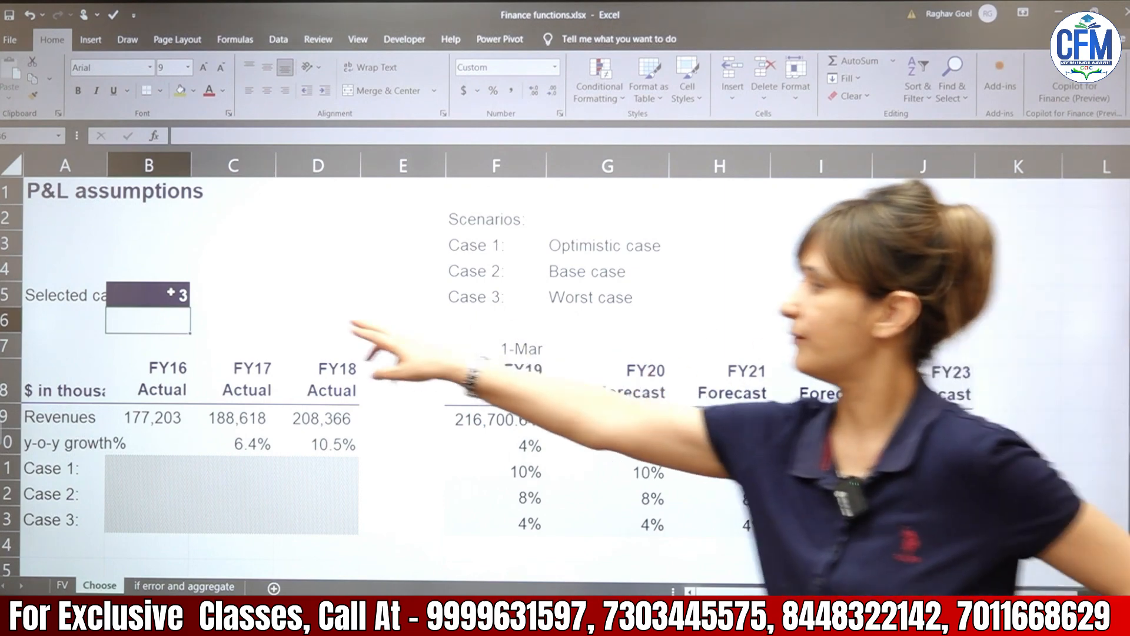
- Switch the selected case in B5 to 1 for the optimistic scenario
left_click(171, 292)
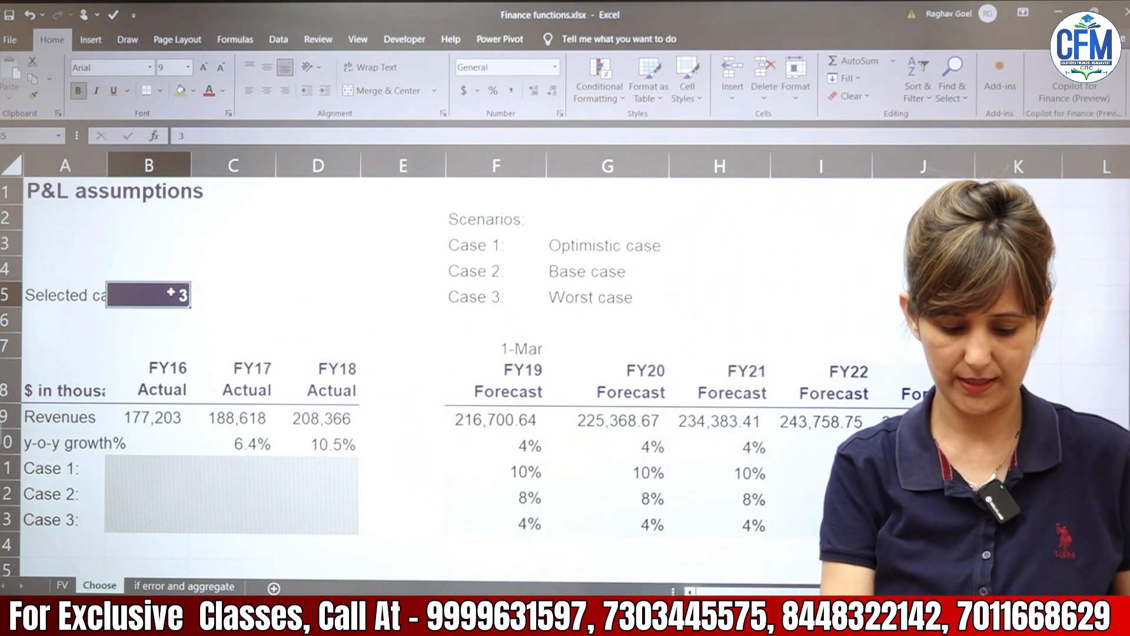
type("1")
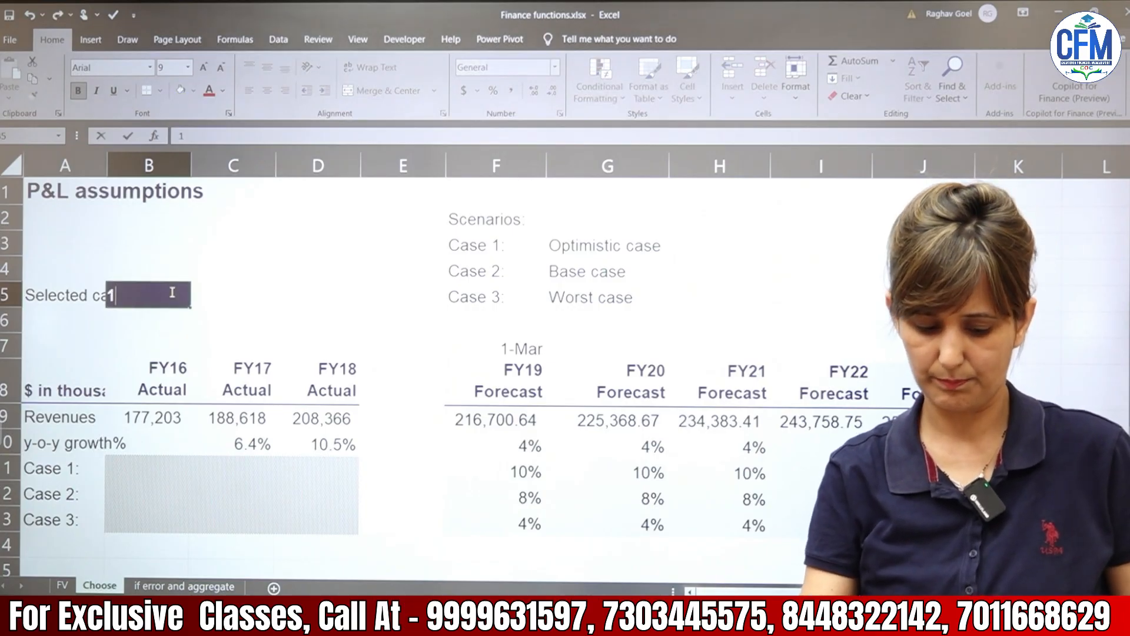
key("Return")
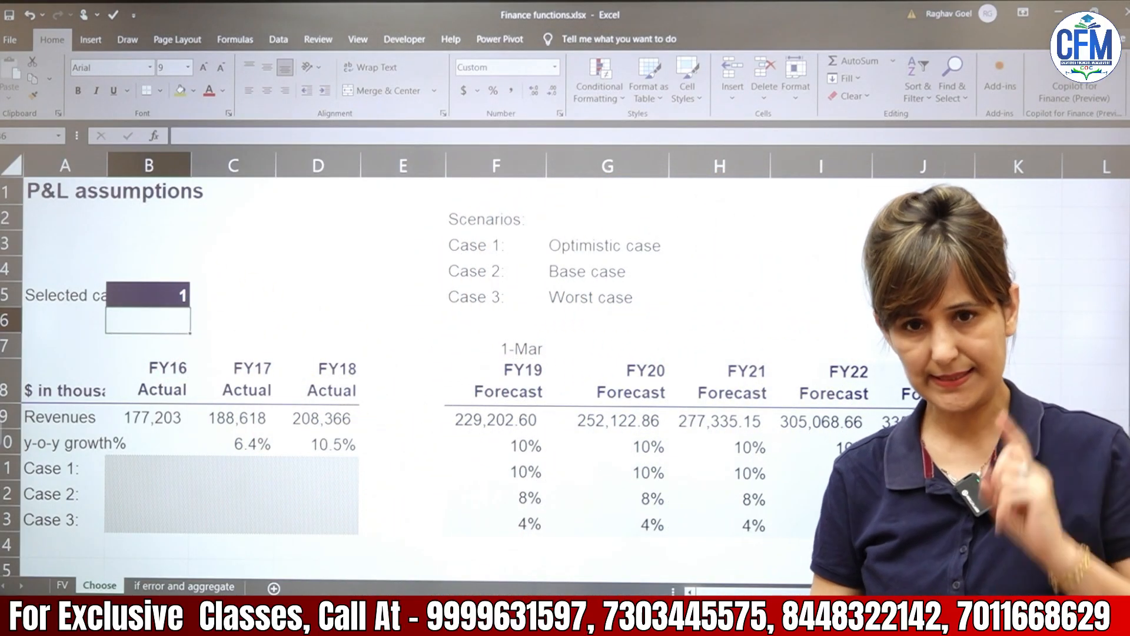
- On the if error and aggregate sheet, calculate the FY16 expense percentage in B4 with =B3/B2
left_click(195, 587)
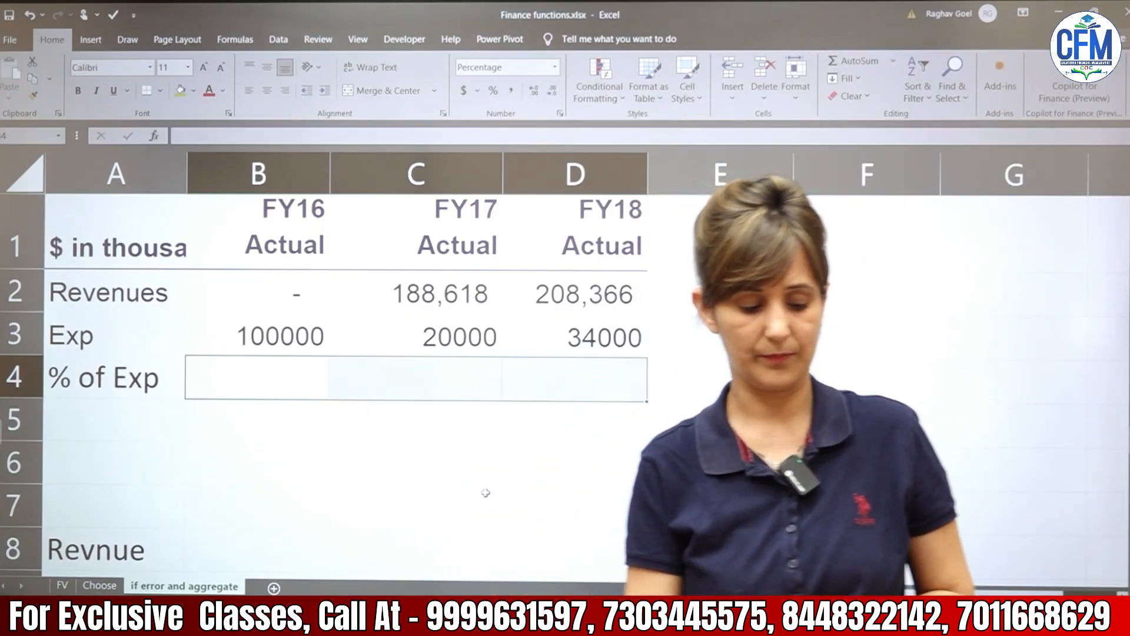
left_click(237, 375)
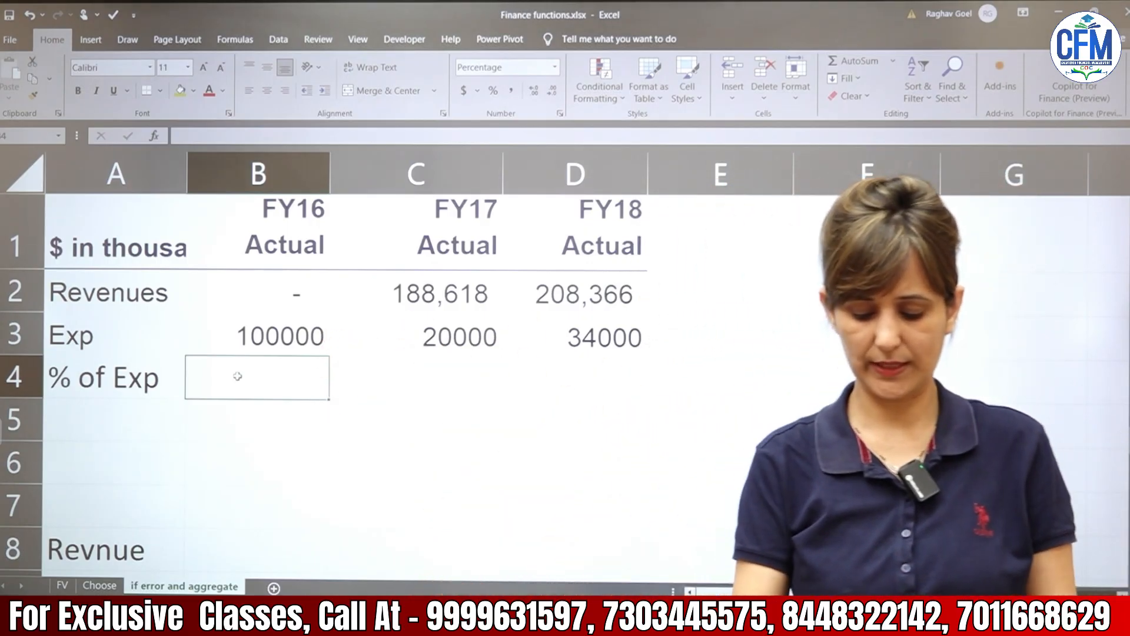
type("=")
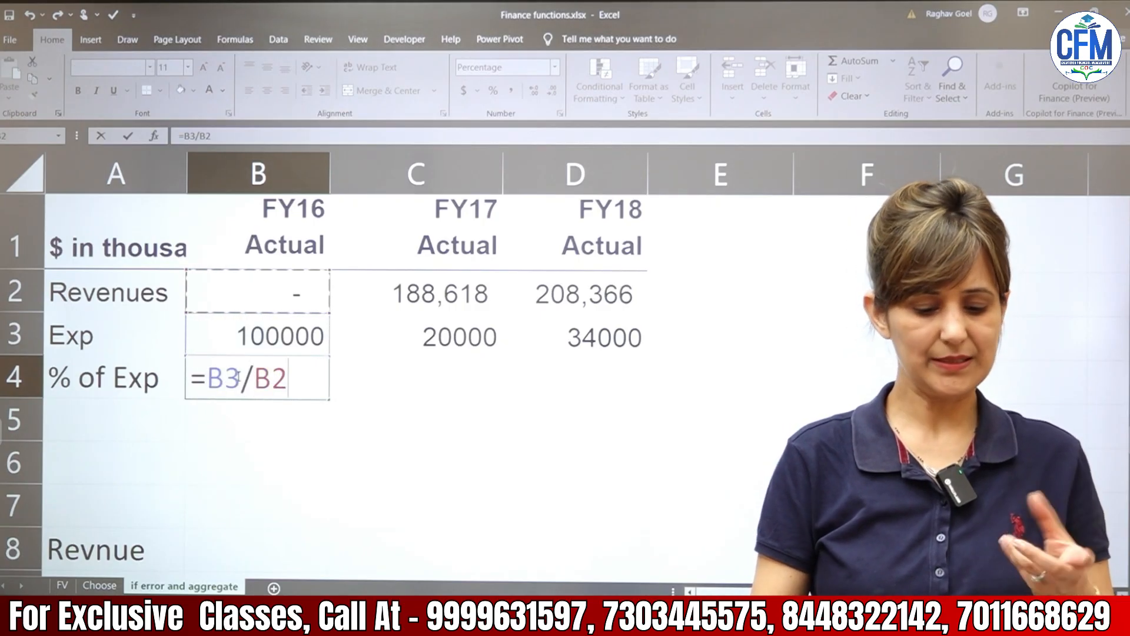
key("Return")
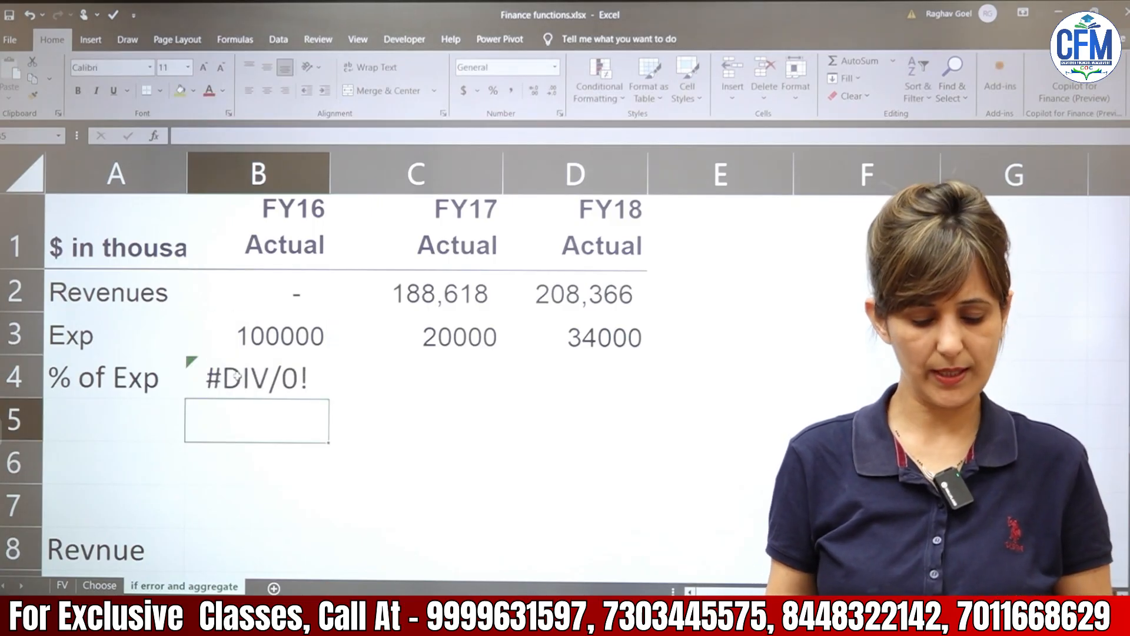
- Copy the B4 expense percentage formula across C4:D4 for FY17 and FY18
left_click(235, 377)
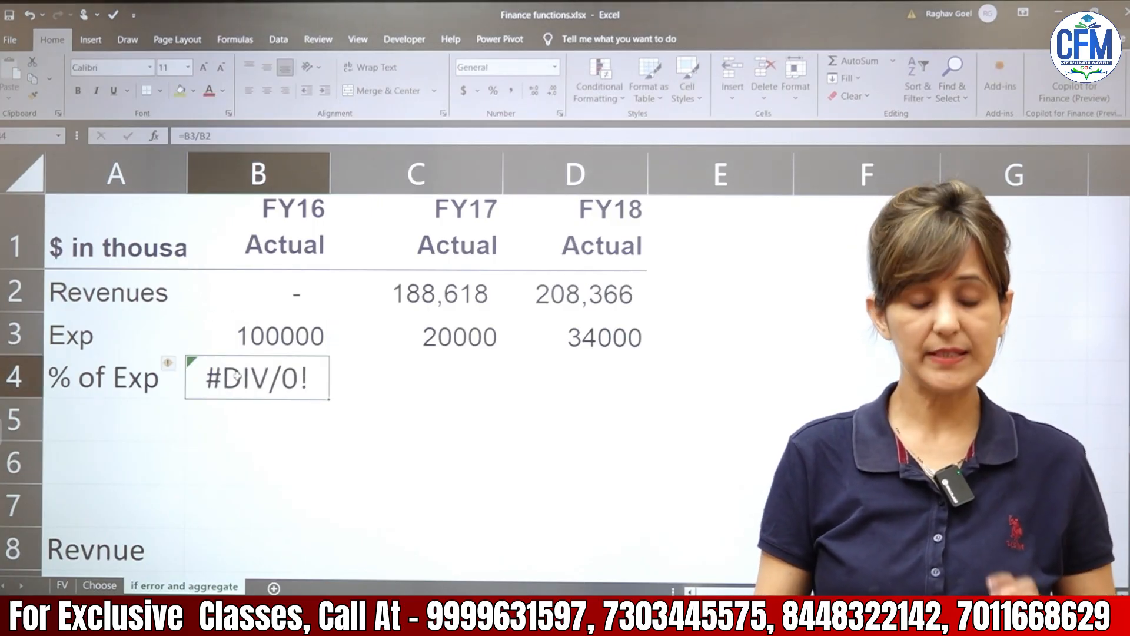
key("Right")
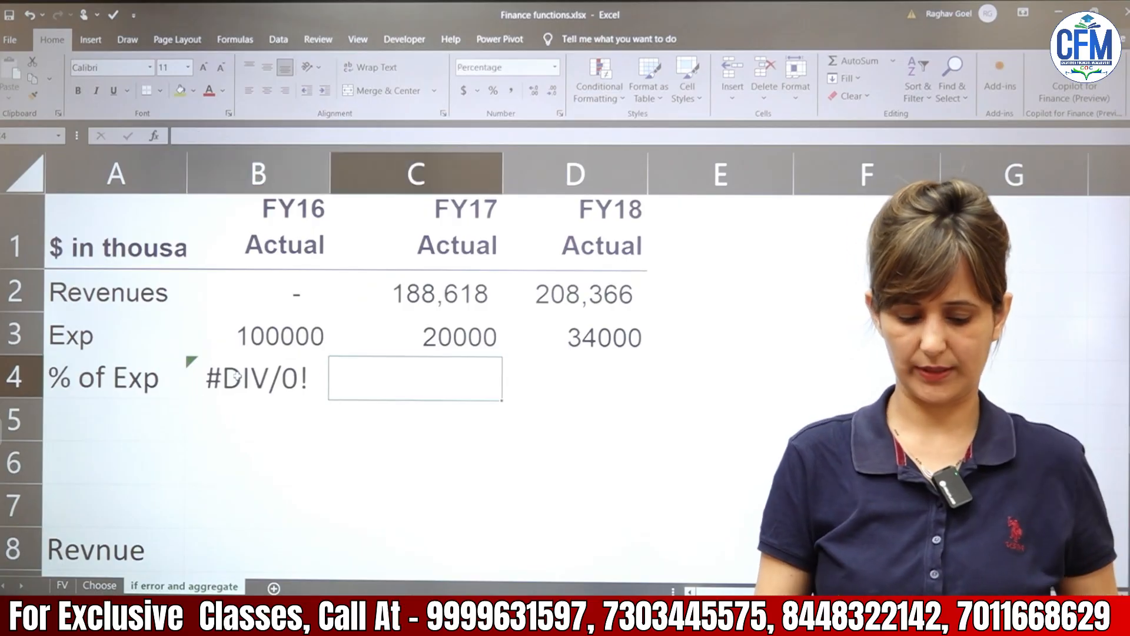
key("Left")
key("shift+Right")
key("shift+Right")
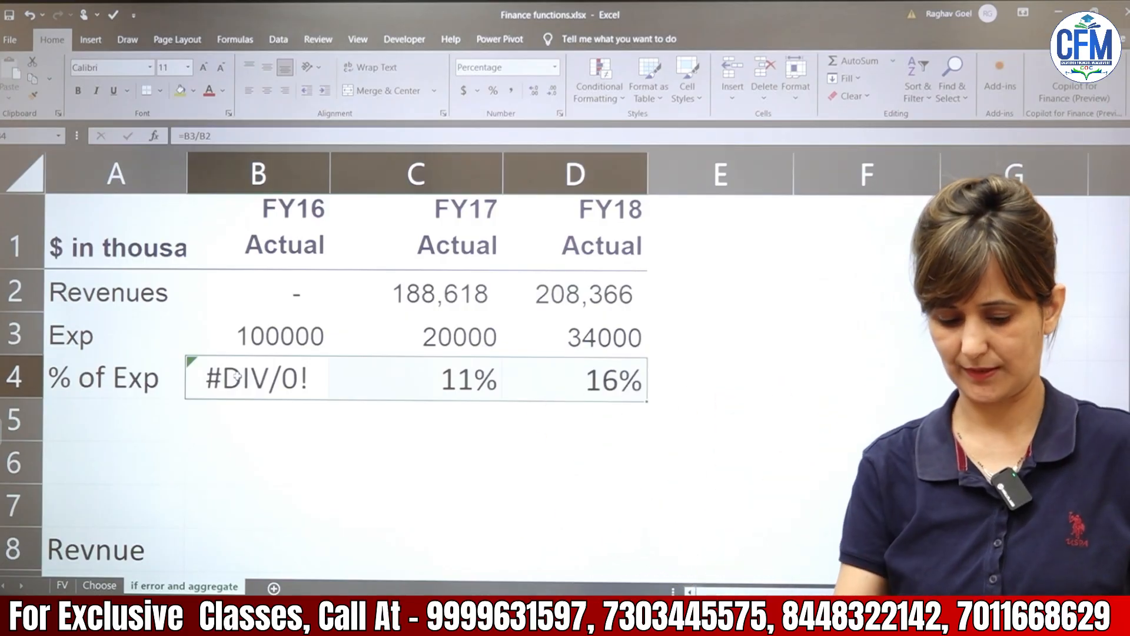
- Wrap the B4 formula in IFERROR with 0 as the fallback: =IFERROR(B3/B2,0)
left_click(235, 377)
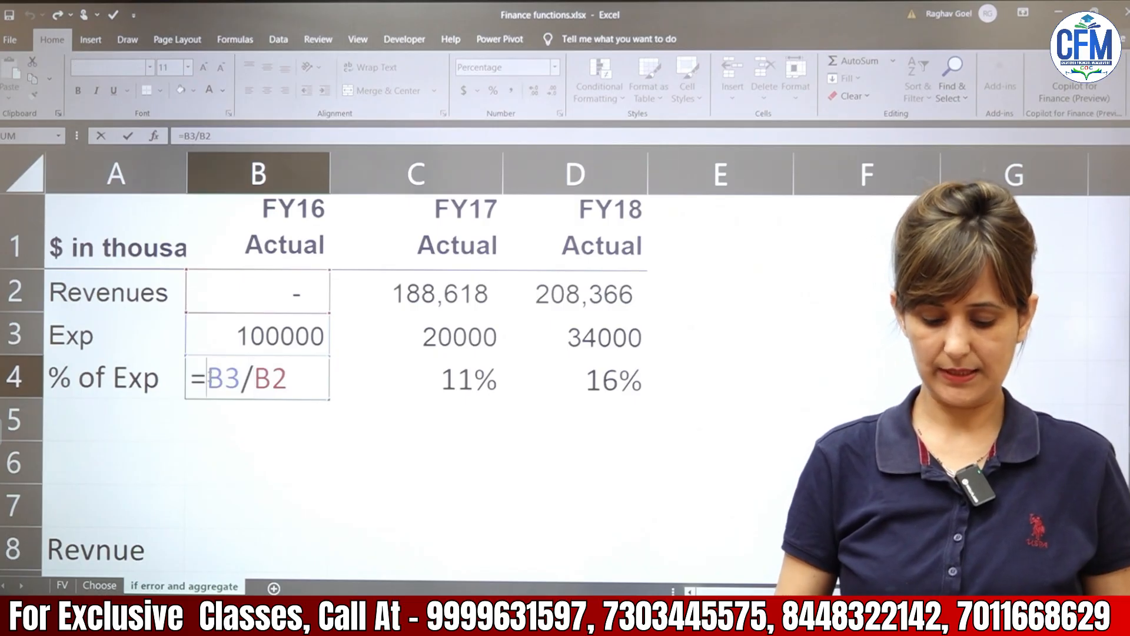
type("if")
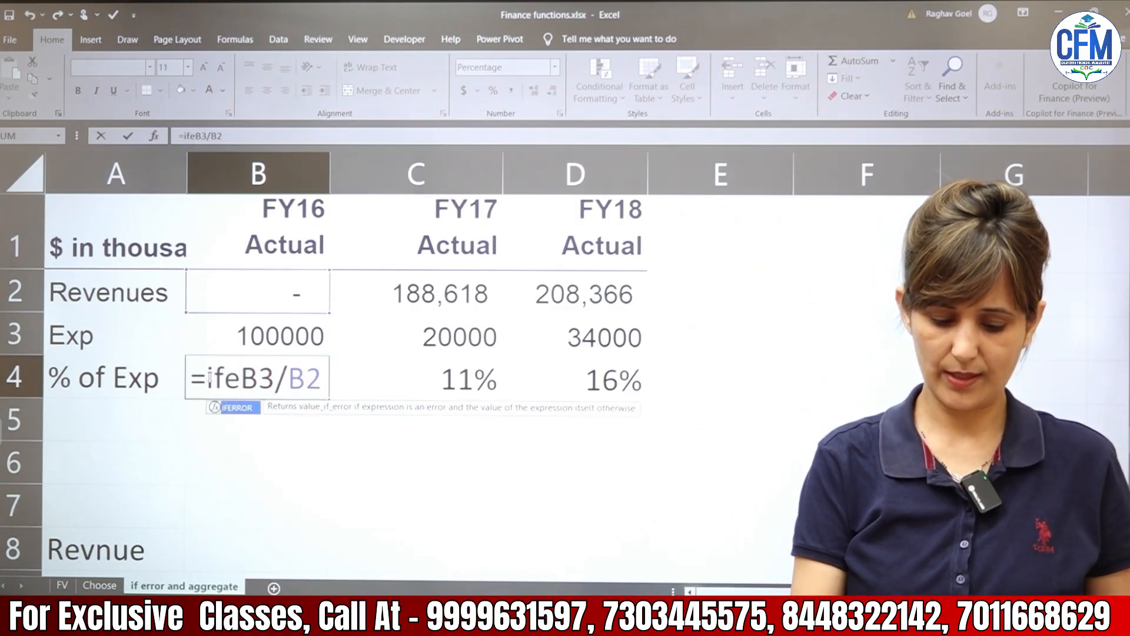
type("e")
key("Tab")
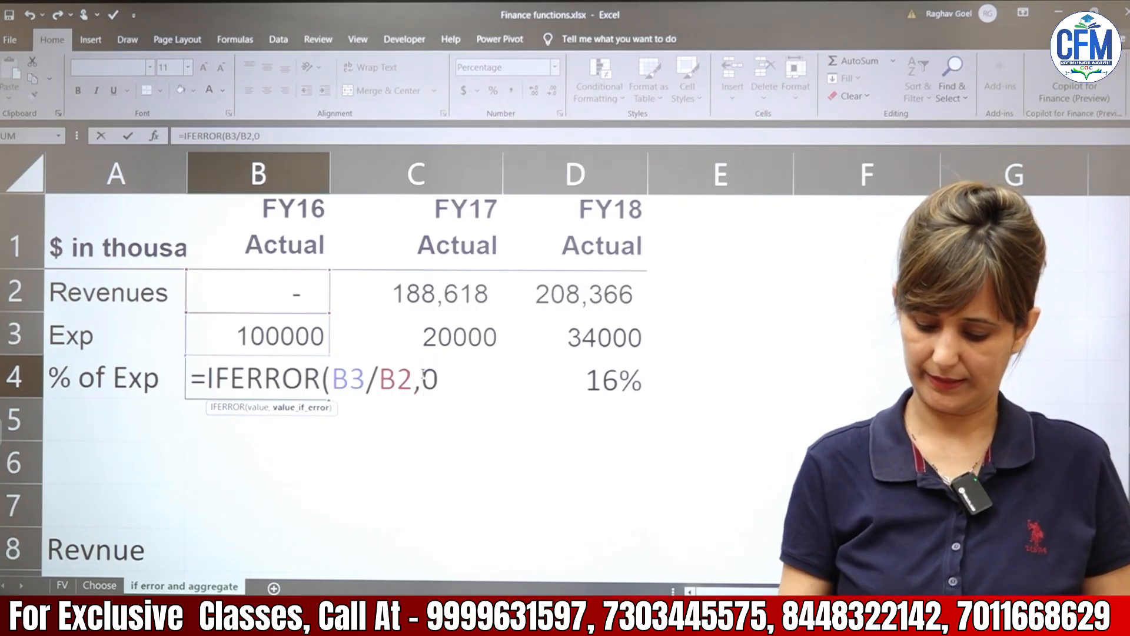
key("Return")
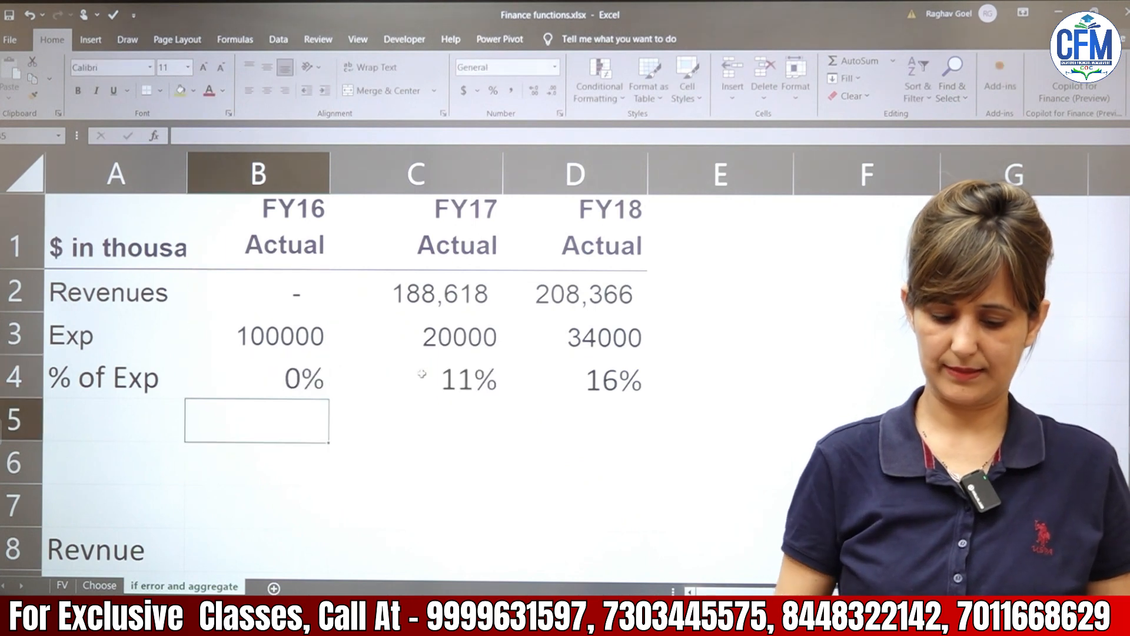
- Change the IFERROR fallback in B4 to the text "NA"
key("Up")
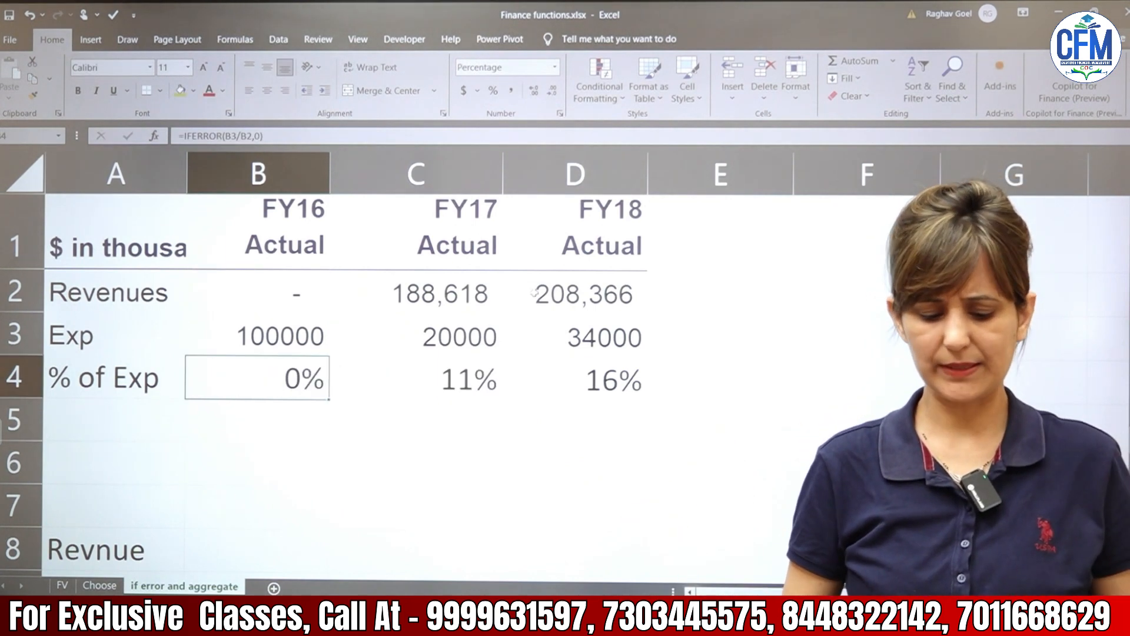
double_click(318, 382)
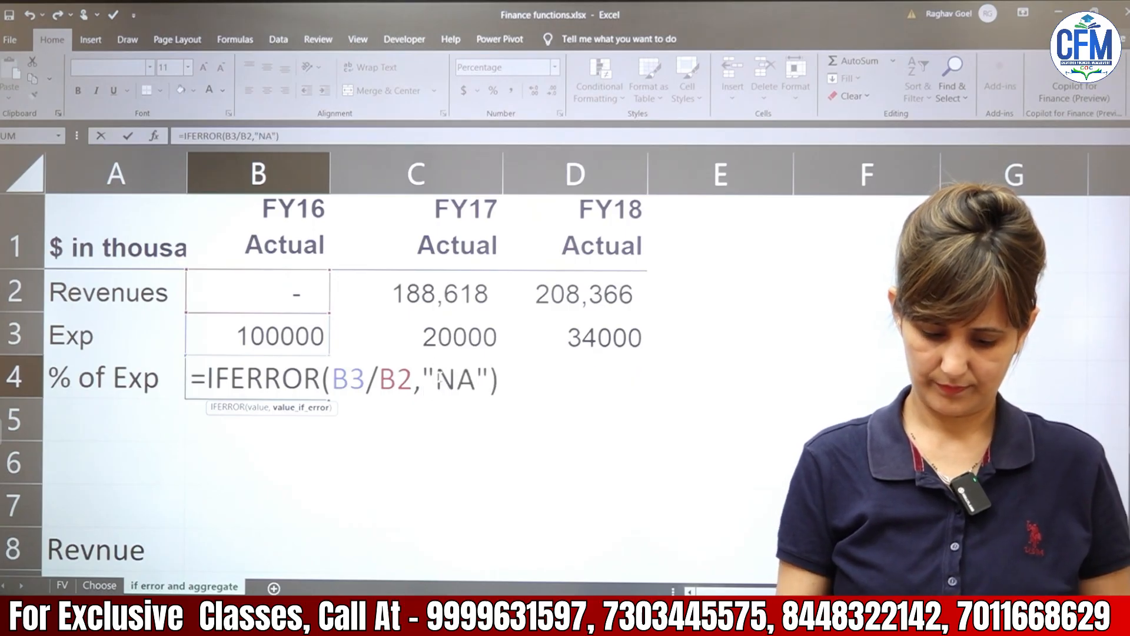
key("Return")
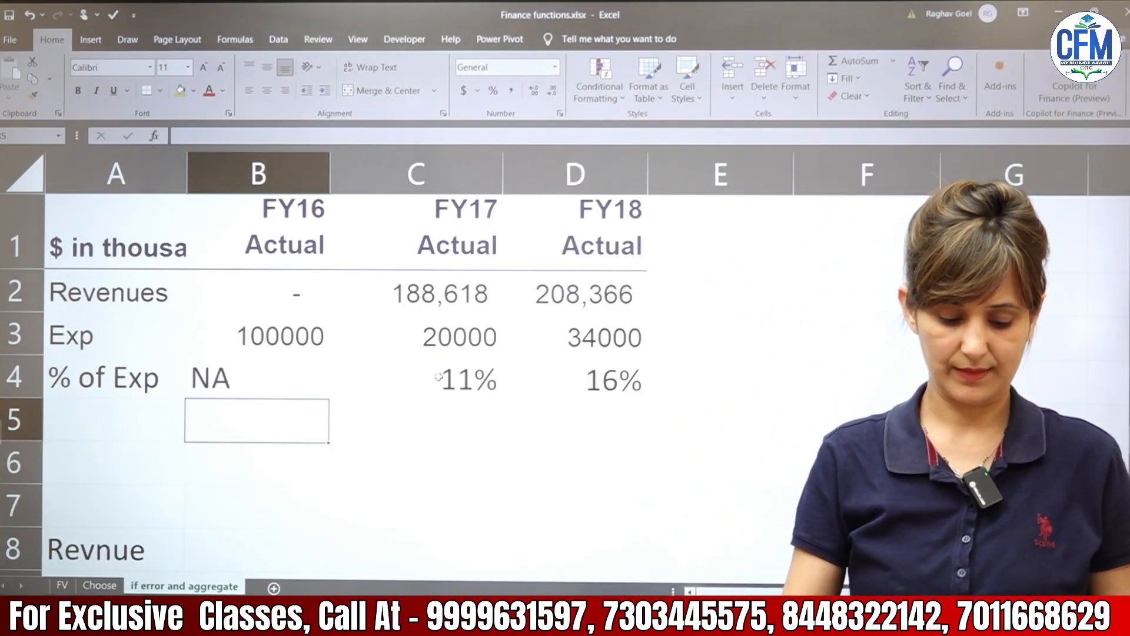
- Try to total the revenue figures A9:A13 in A14 with the SUM function
scroll(438, 377, "down", 2)
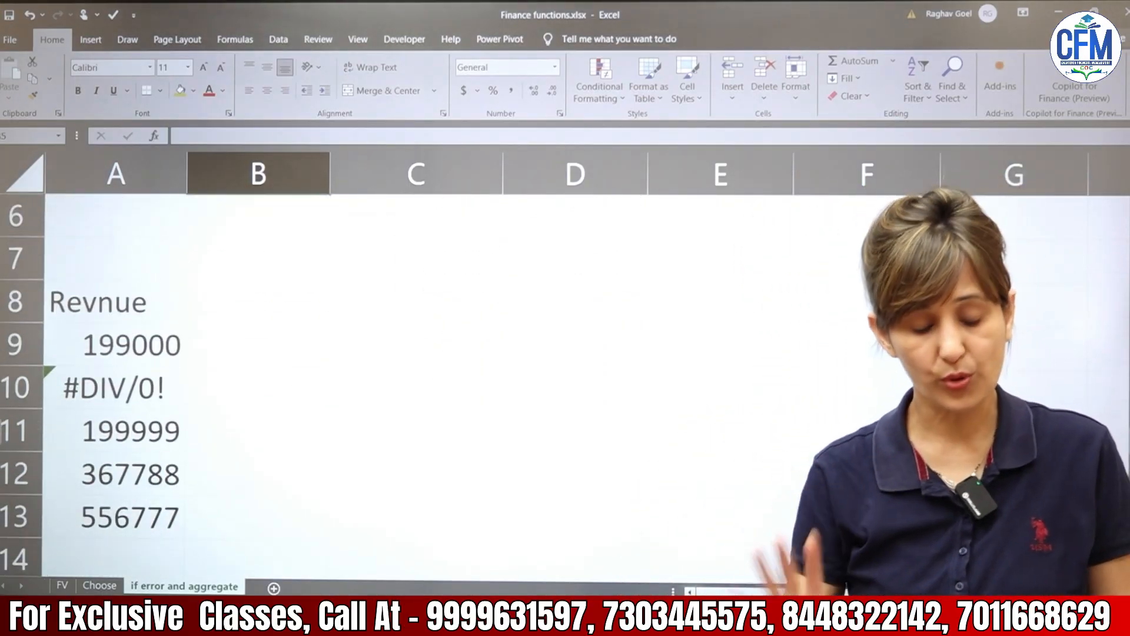
scroll(439, 377, "down", 1)
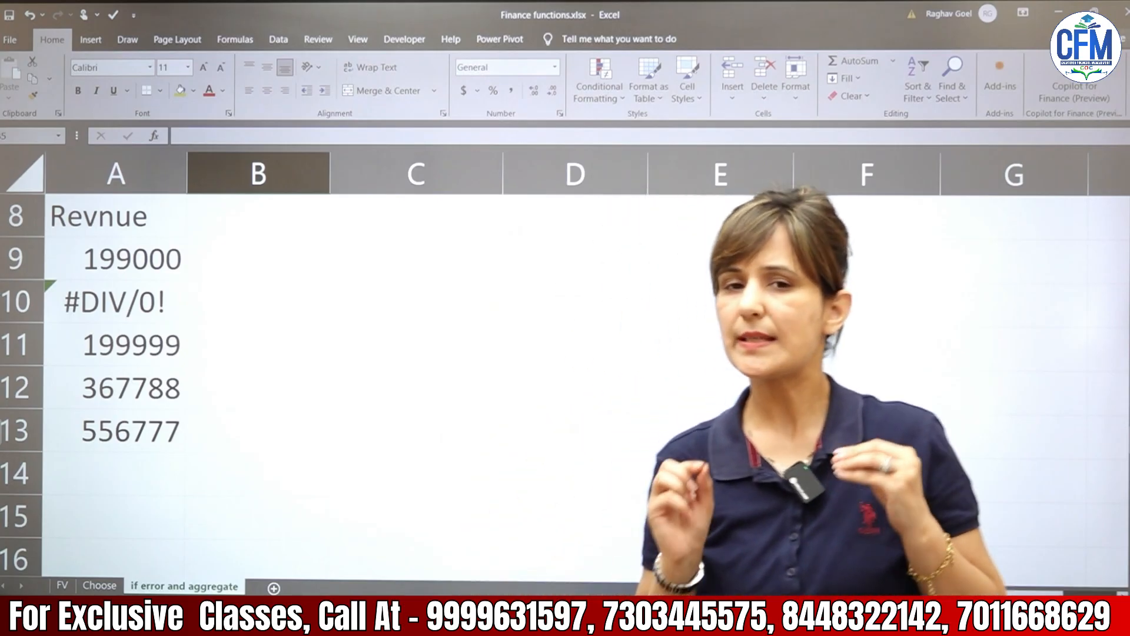
left_click(117, 483)
type("=SUM(")
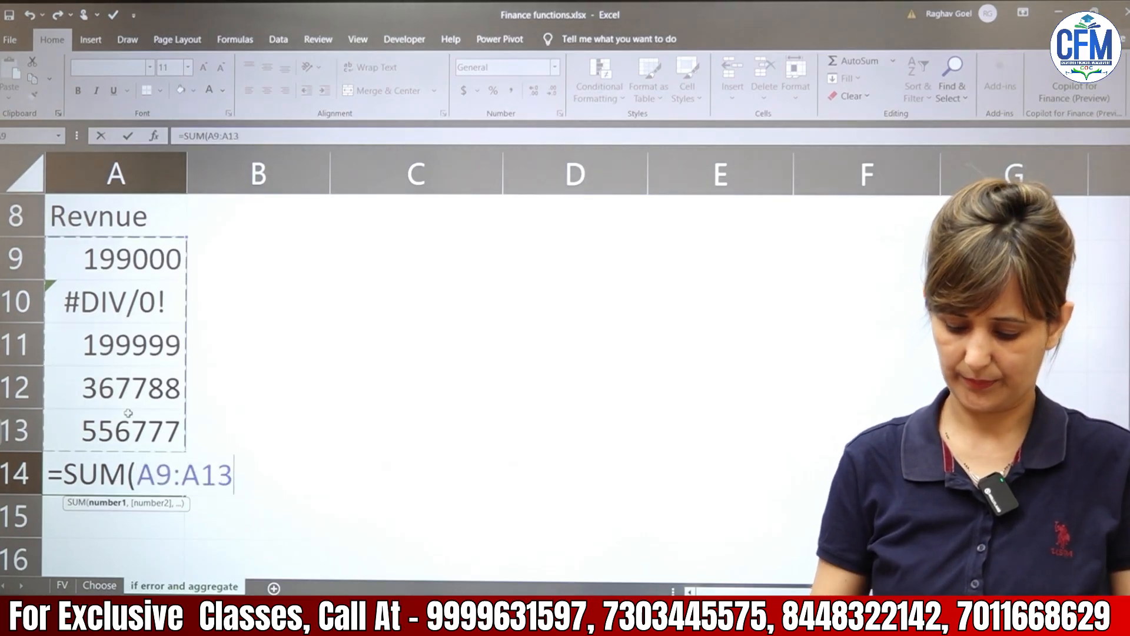
key("Return")
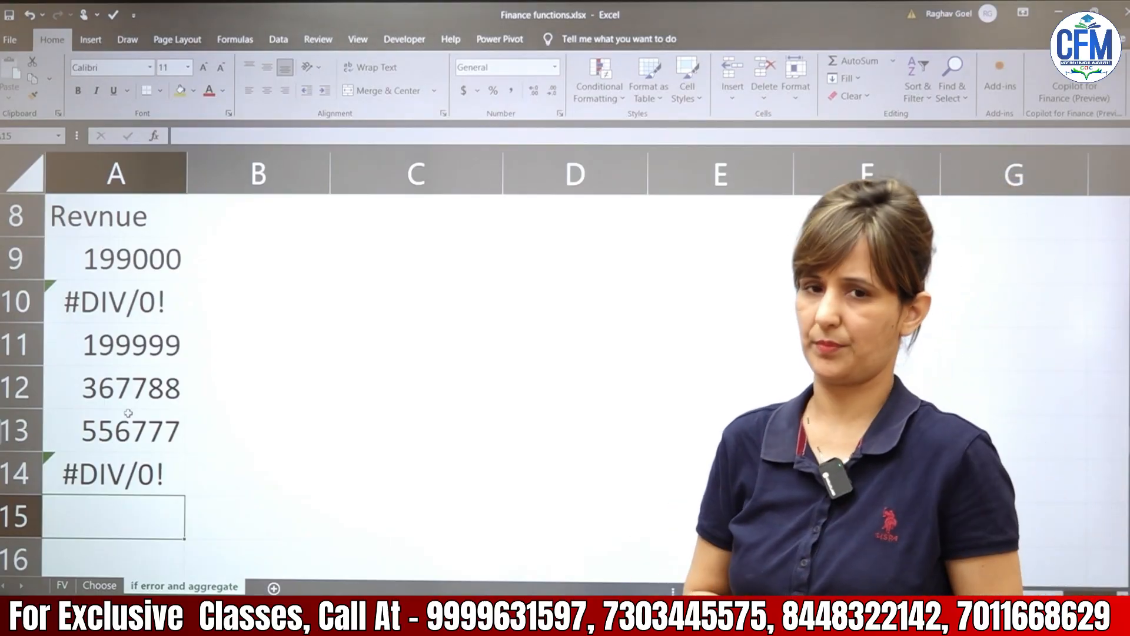
- Replace the SUM formula in A14 with an AGGREGATE formula using function number 9 (SUM)
key("Up")
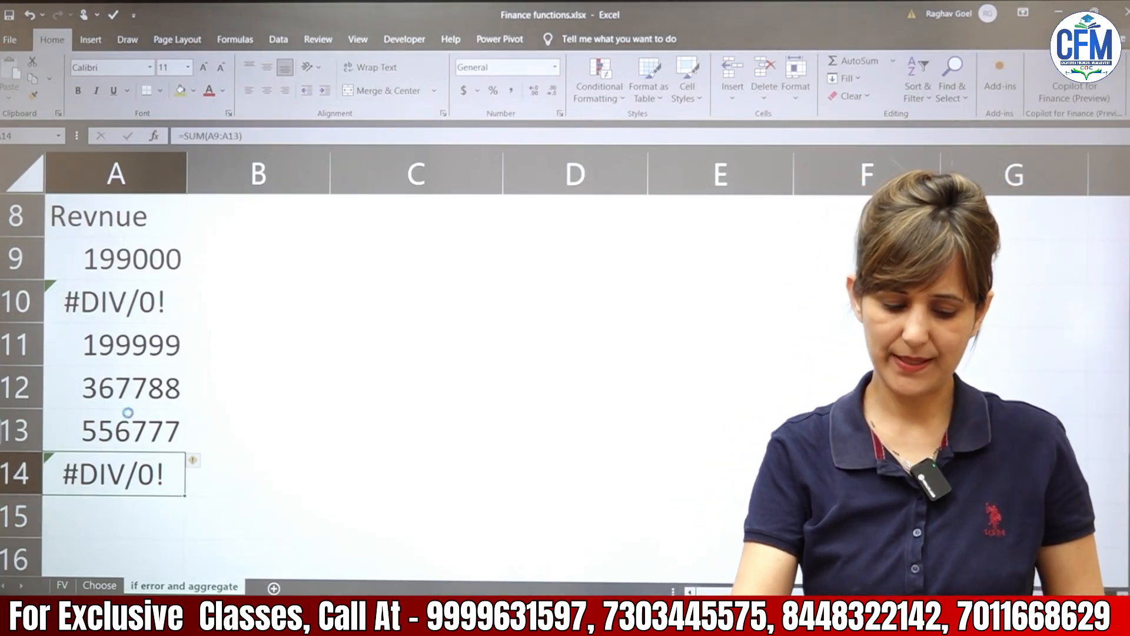
key("Delete")
type("=")
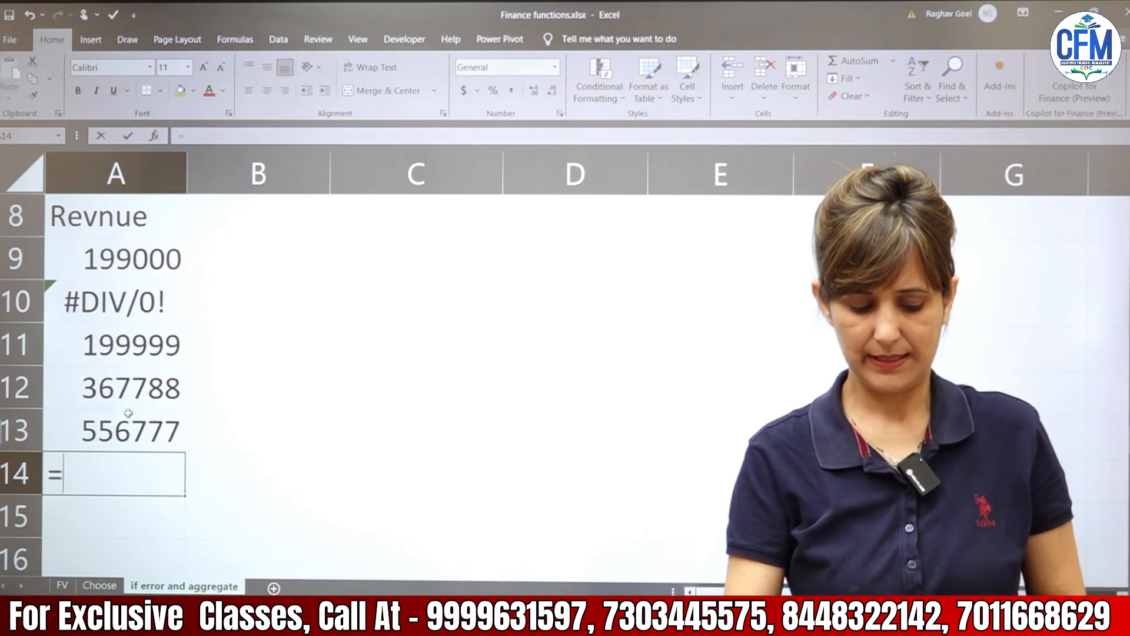
type("AGG")
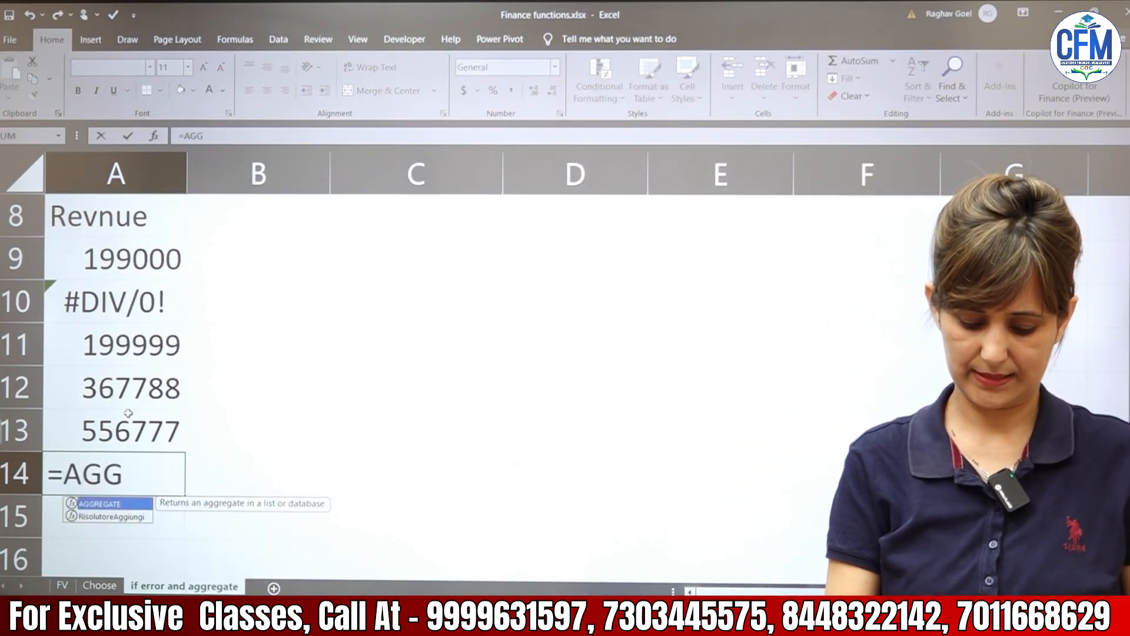
type("RE")
key("Tab")
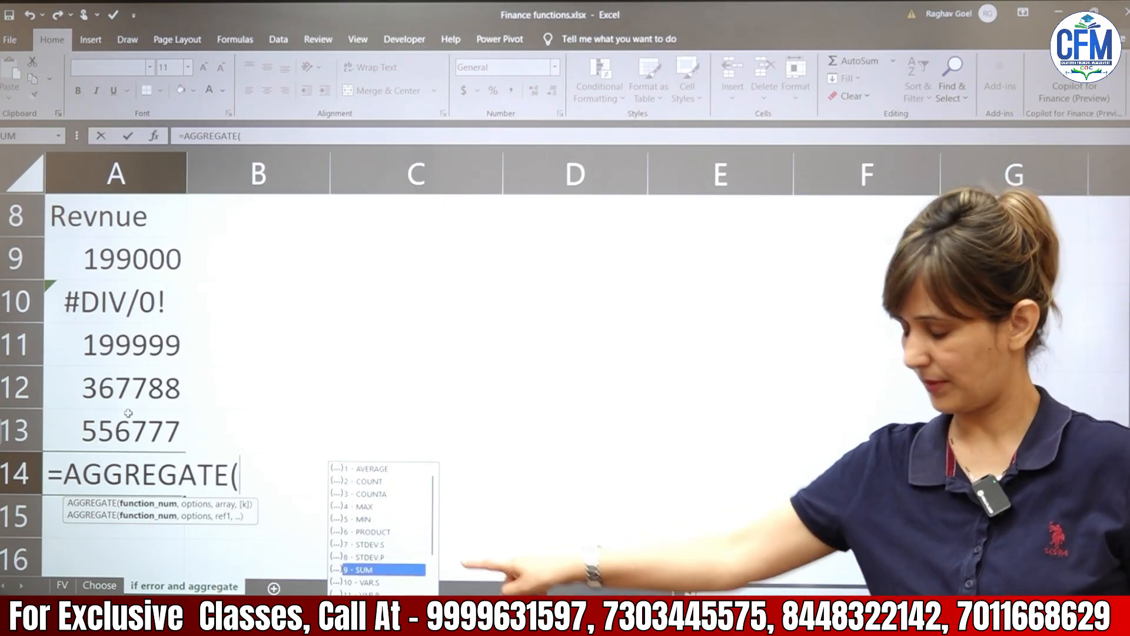
type("9")
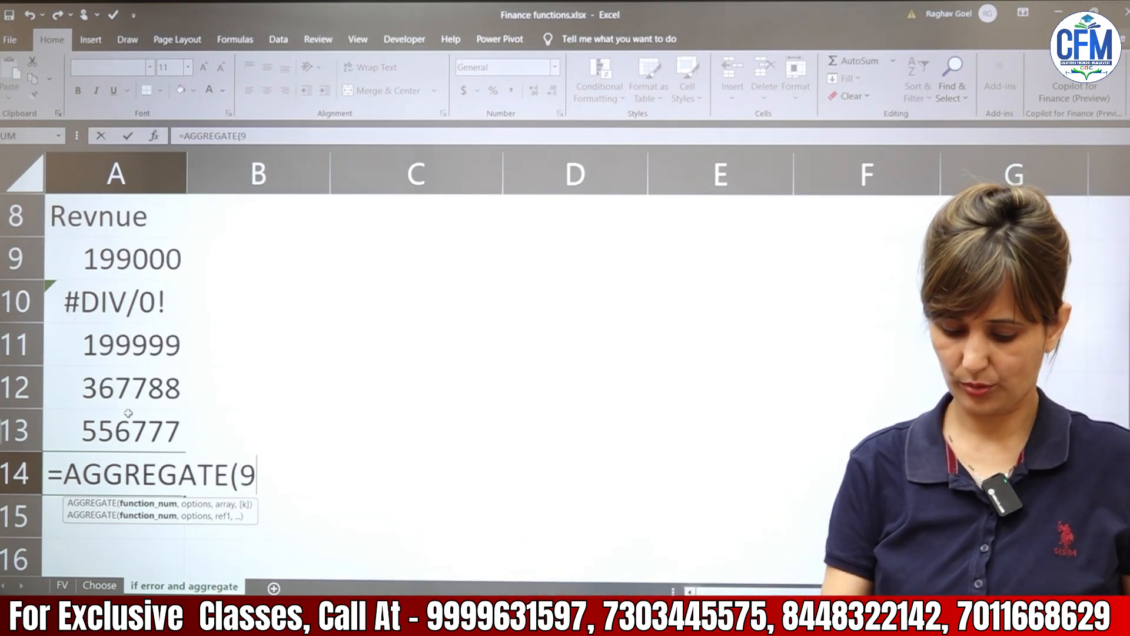
type(",")
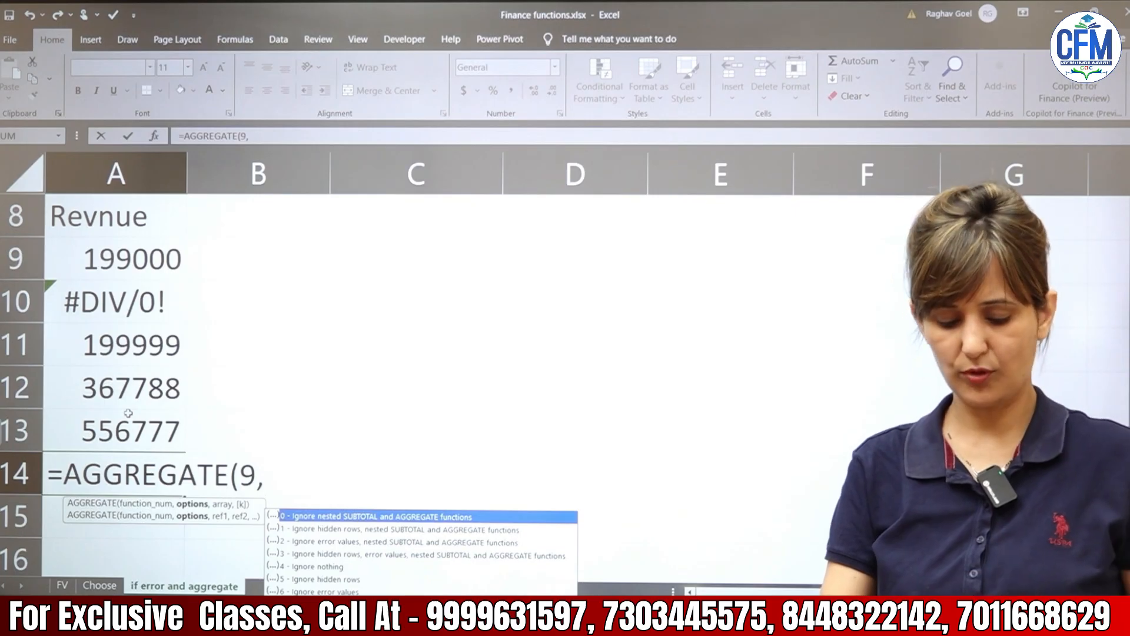
- Complete the A14 AGGREGATE formula with option 6 (Ignore error values) and the range A9:A13
key("Down")
key("Down")
key("Down")
key("Down")
key("Down")
key("Down")
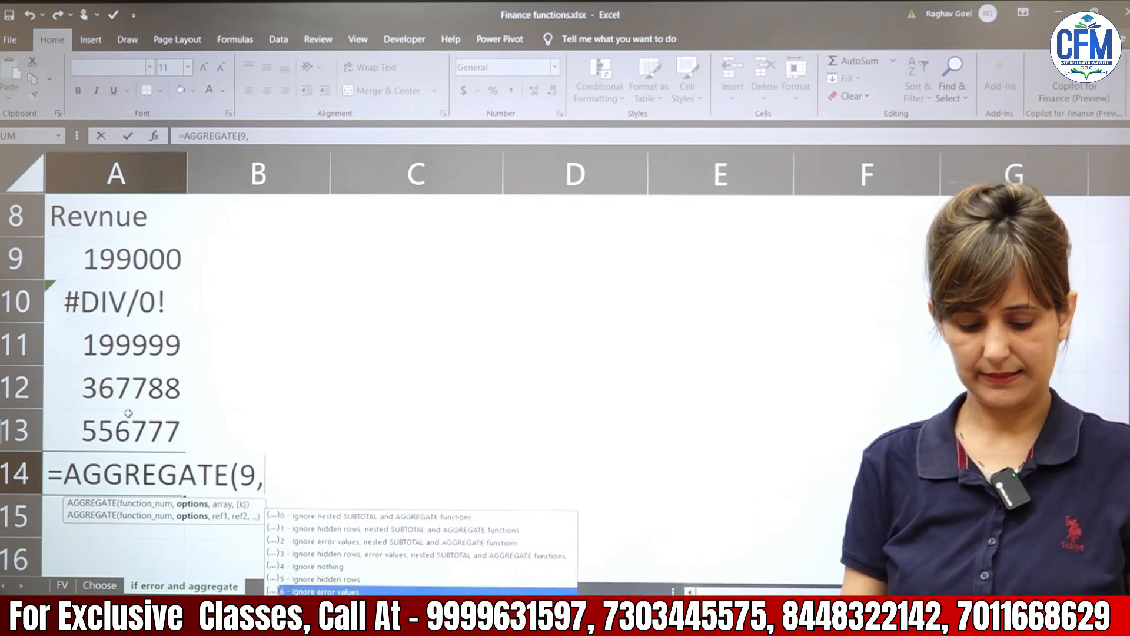
key("Tab")
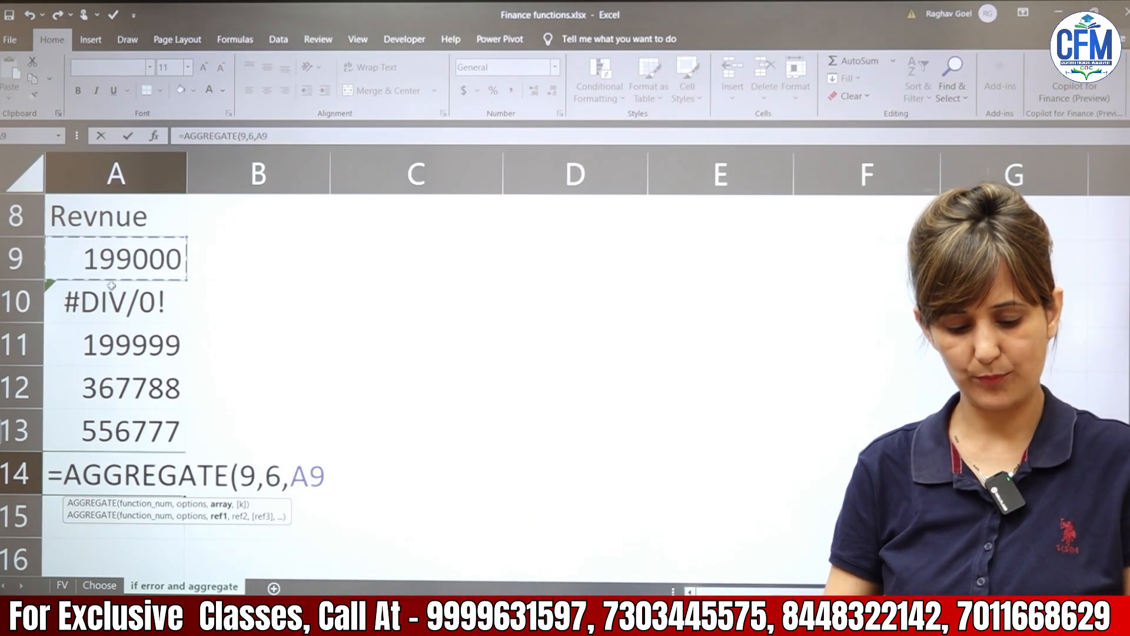
left_click_drag(112, 285, 113, 399)
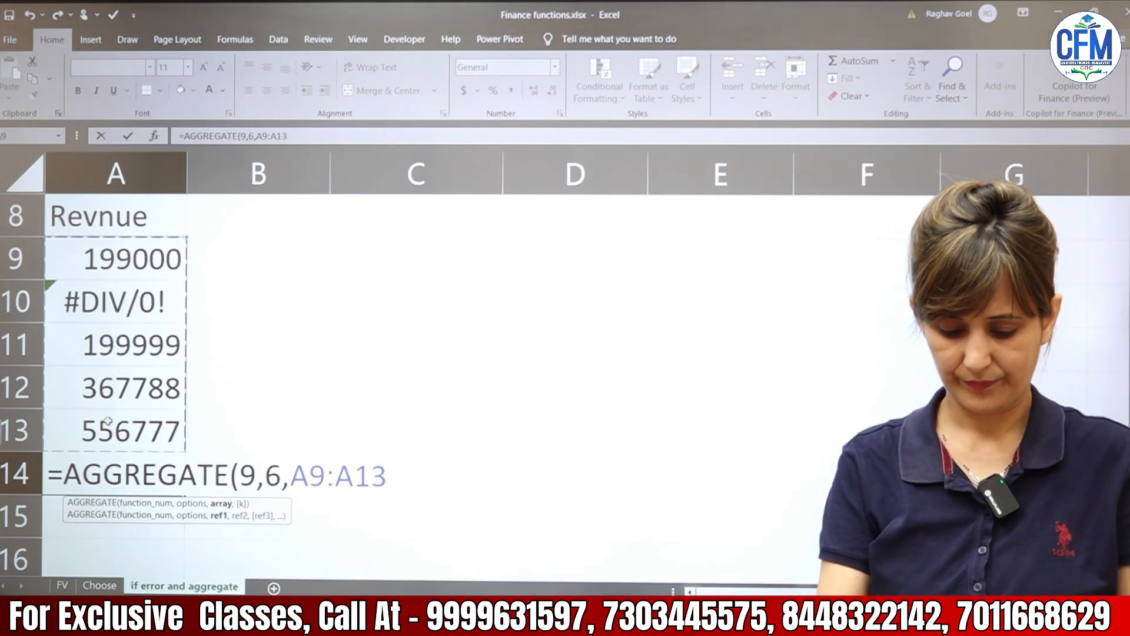
type(")")
key("Return")
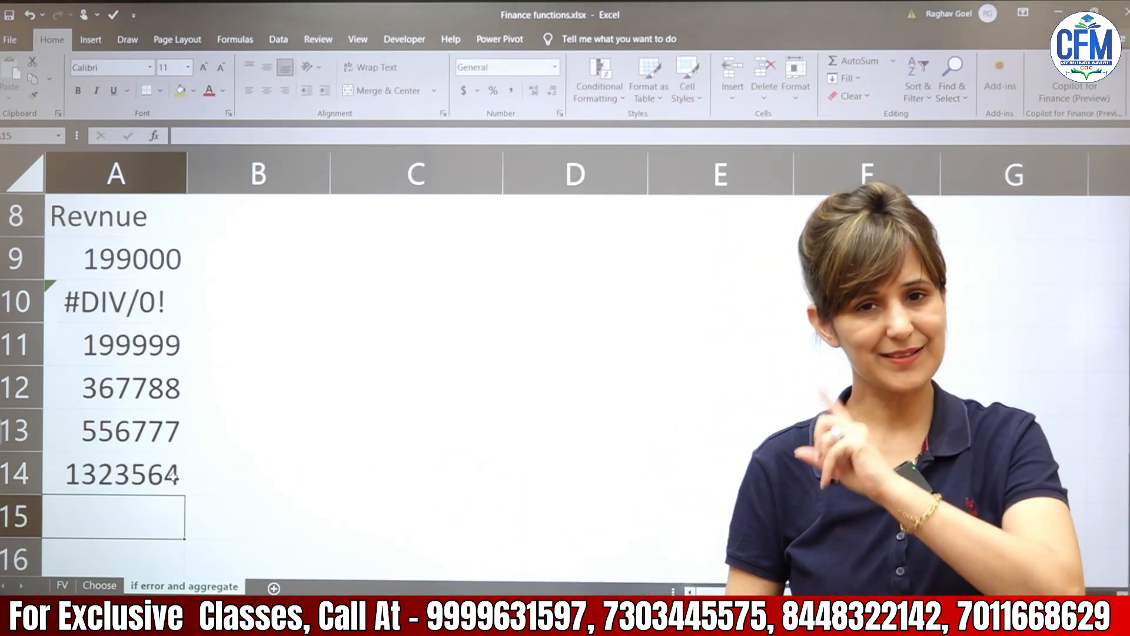
- On the Choose sheet, enter =EDATE(F7,2) in G7 to date FY20 two months after the F7 date
left_click(109, 587)
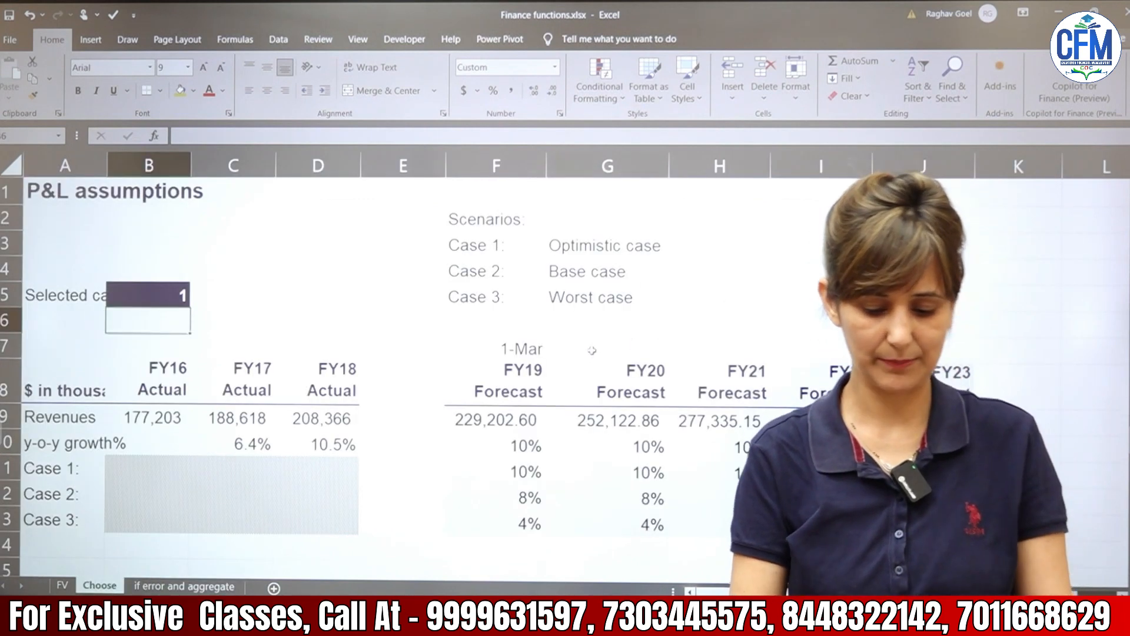
left_click(592, 350)
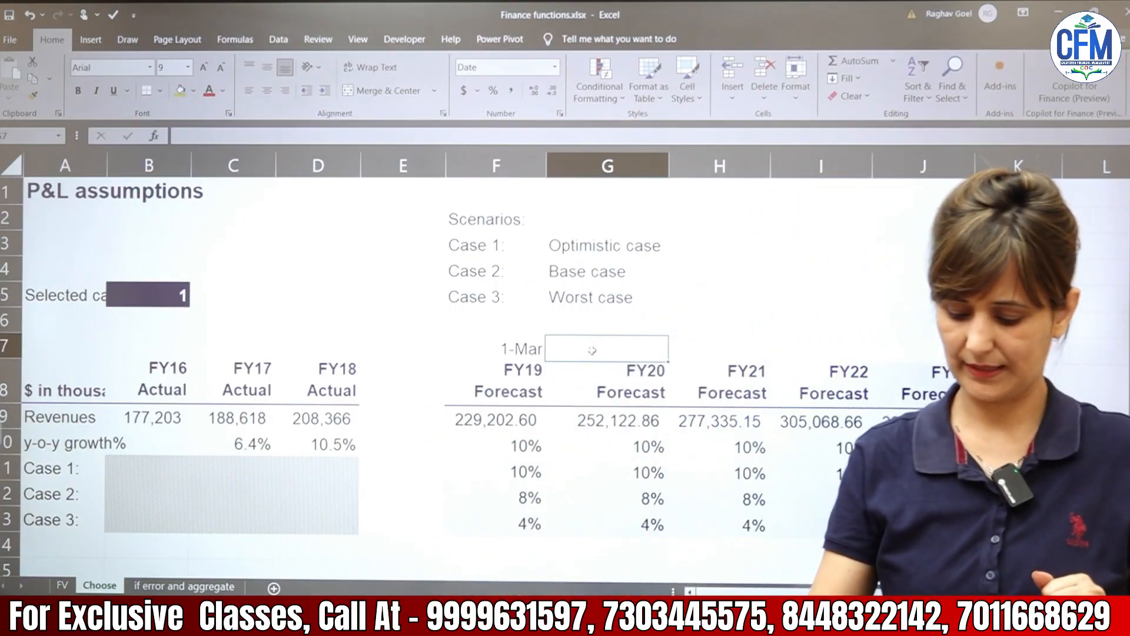
type("=")
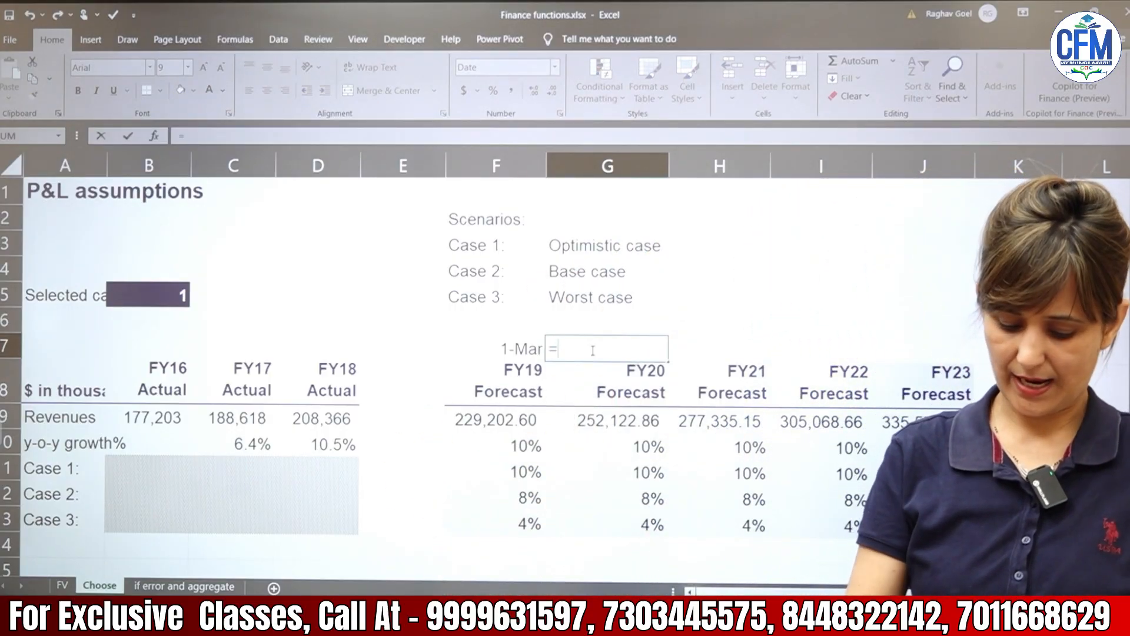
type("EDA")
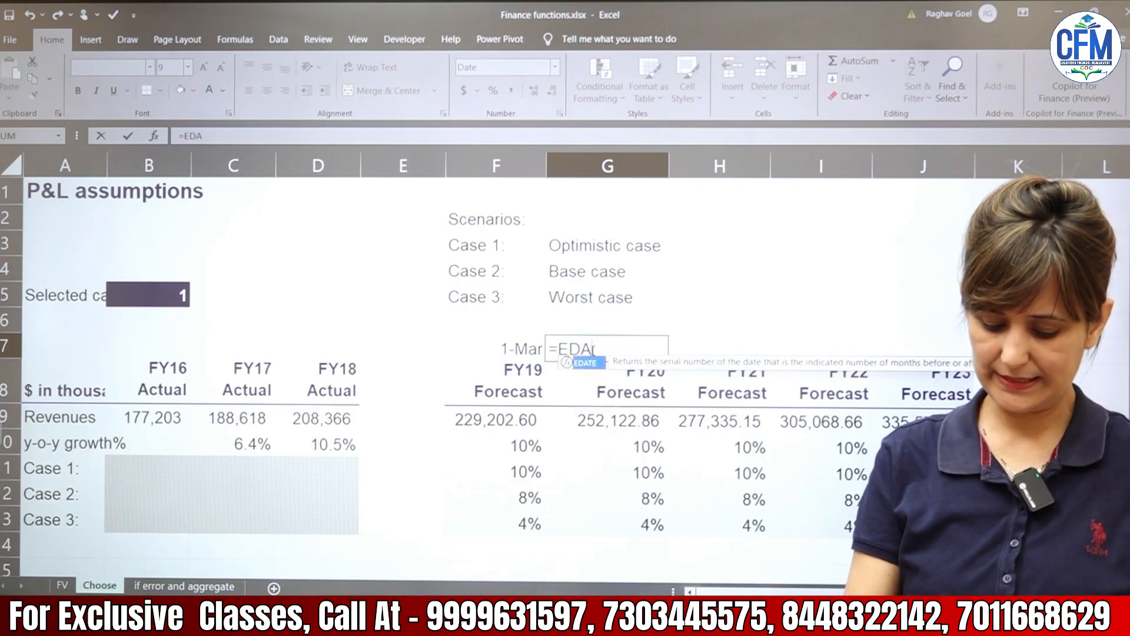
type("TE(")
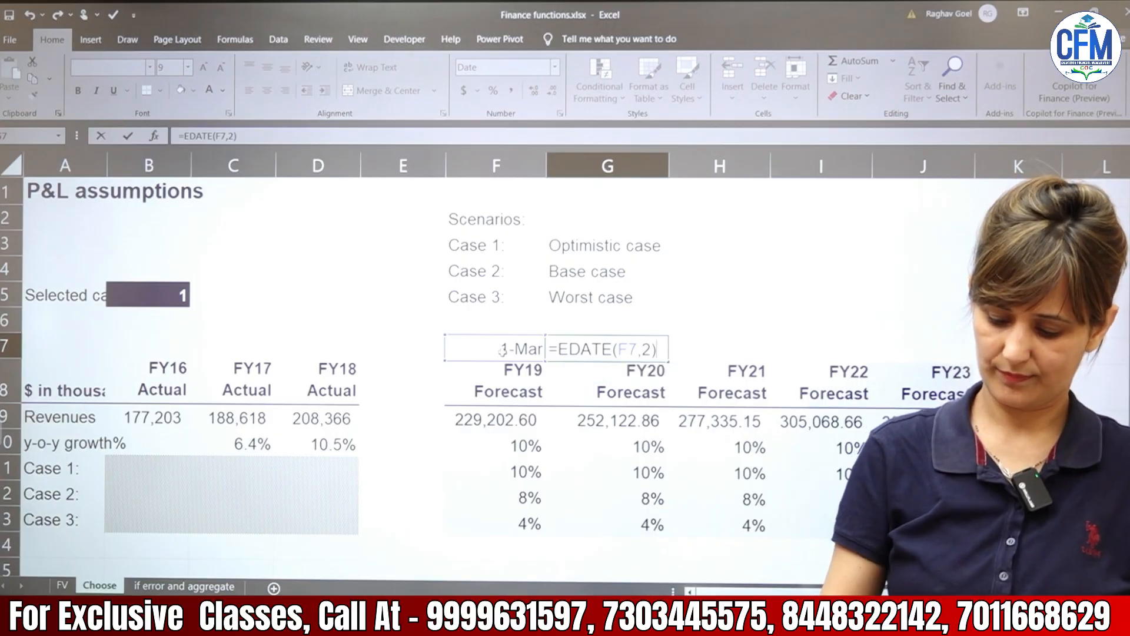
key("Return")
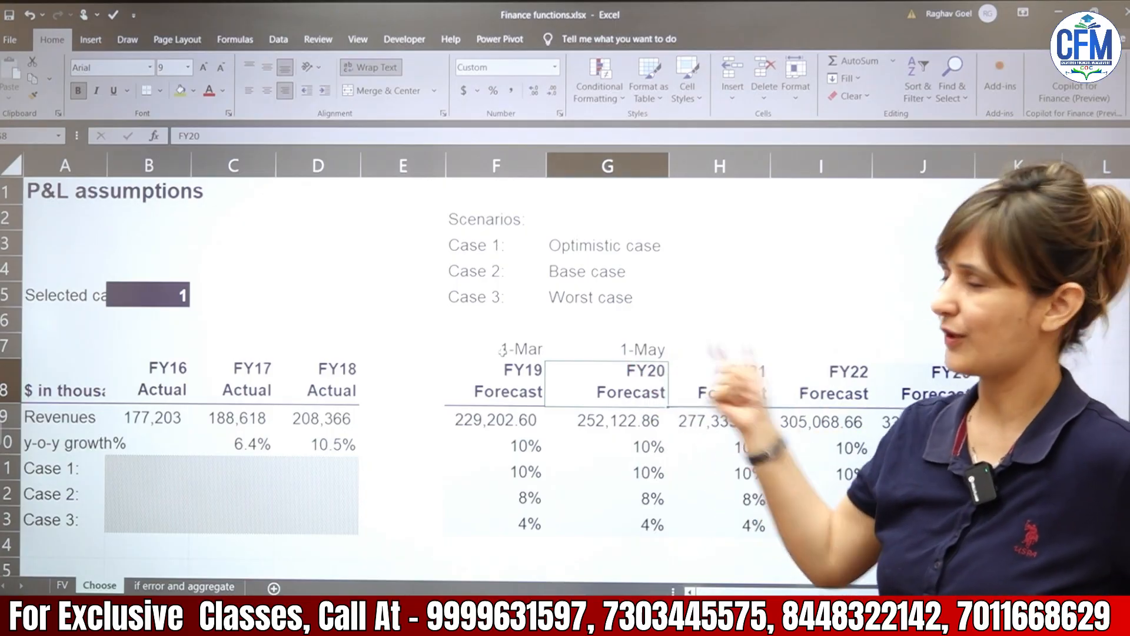
- Extend the G7 EDATE formula across H7:J7 for the FY21 to FY23 columns
left_click(649, 351)
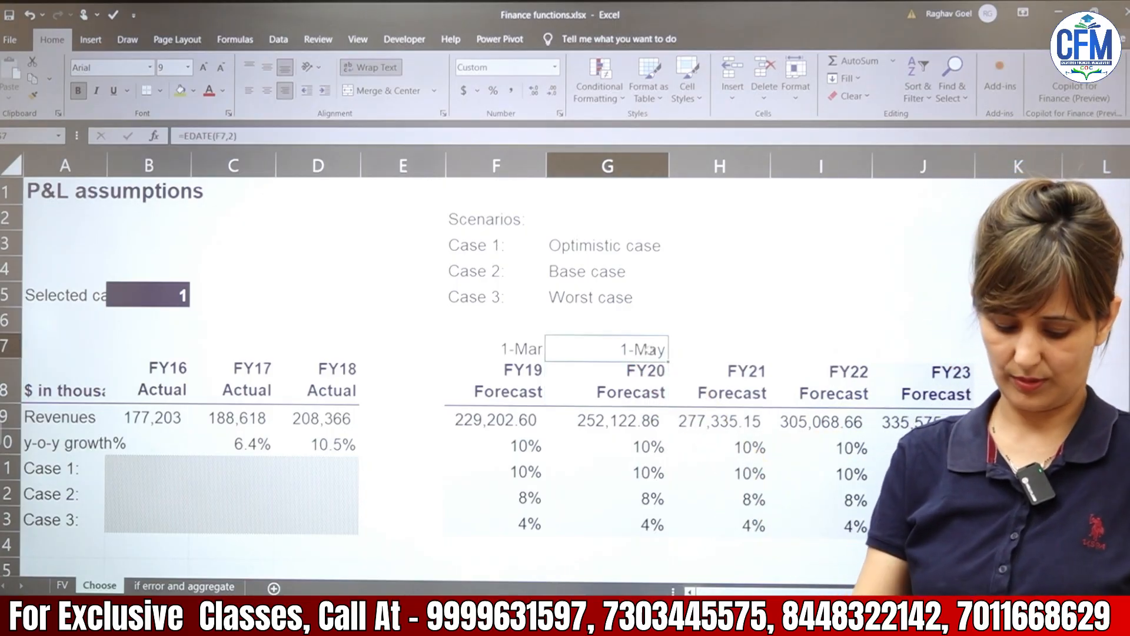
left_click_drag(648, 351, 824, 349)
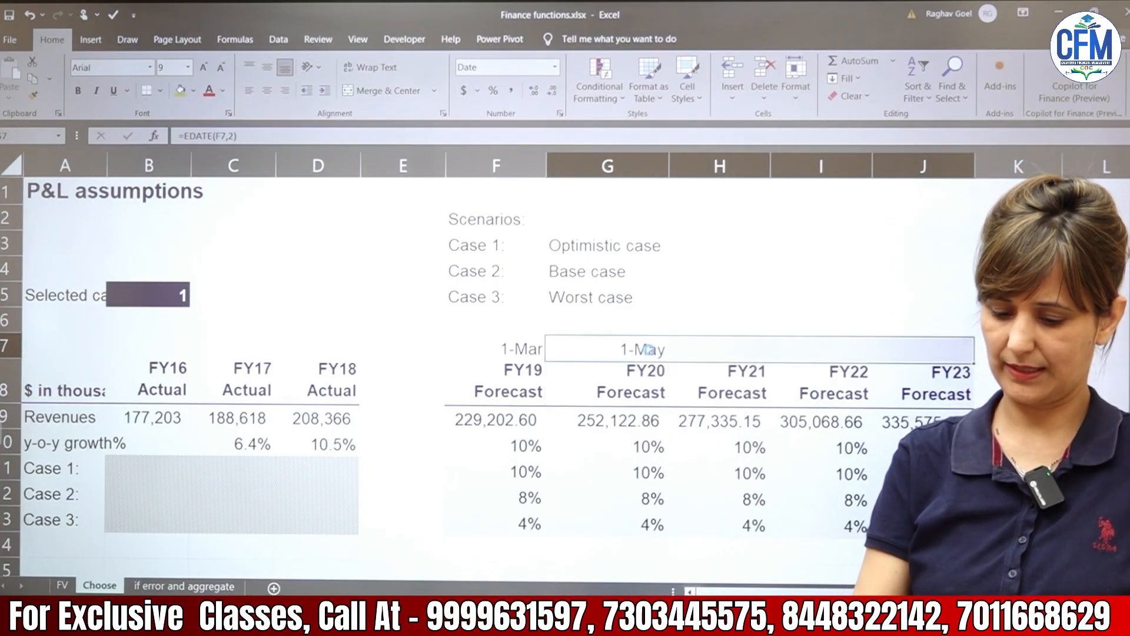